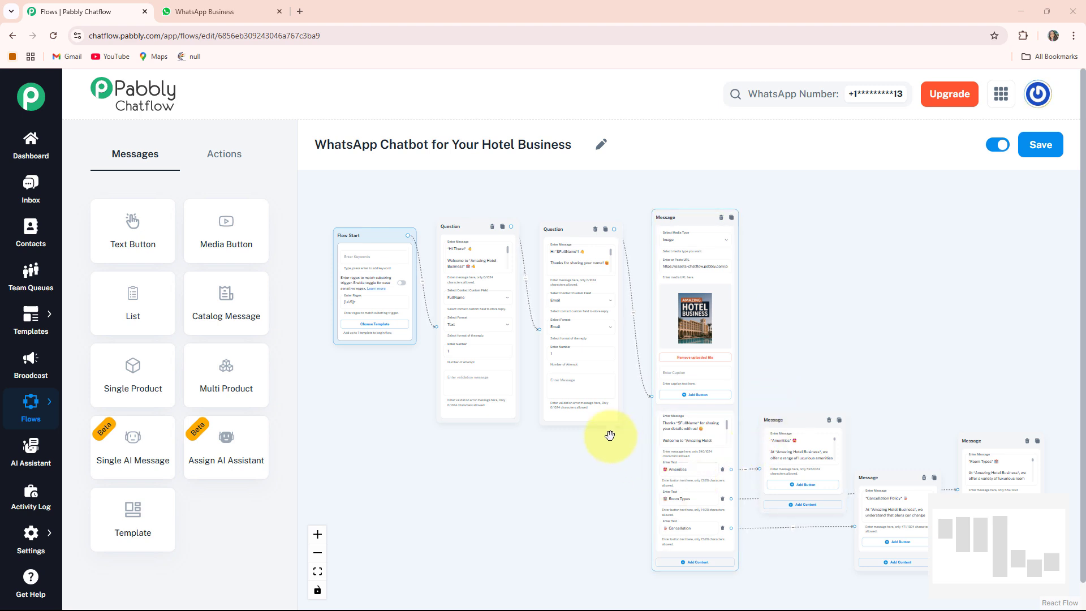
- Switch to the WhatsApp Business tab showing the Amazing Hotel chat
{"action": "left_click", "coordinate": [237, 17]}
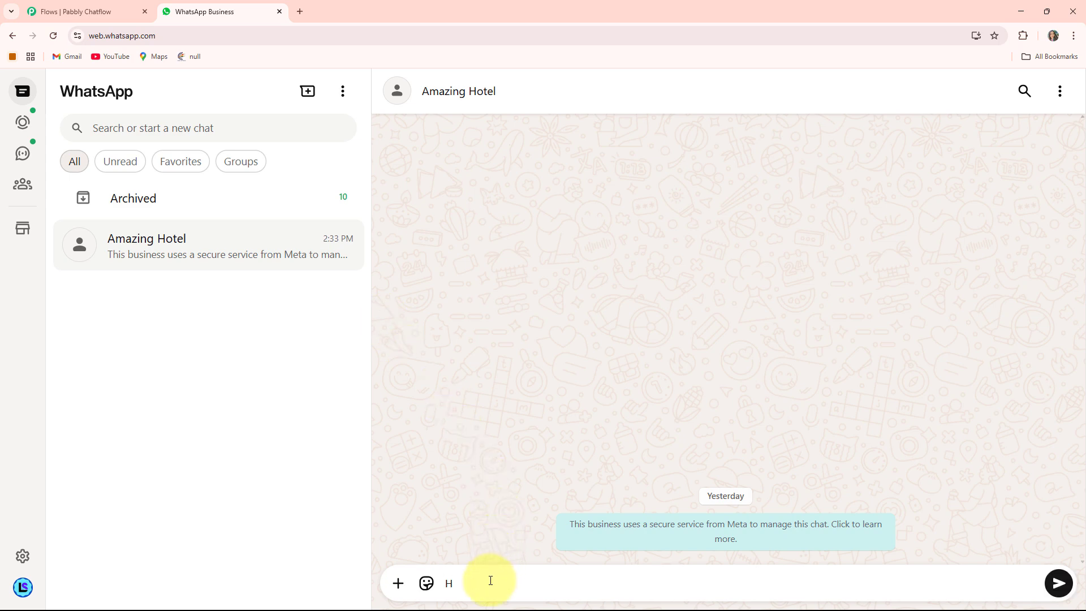
{"action": "type", "text": "i"}
{"action": "key", "text": "Return"}
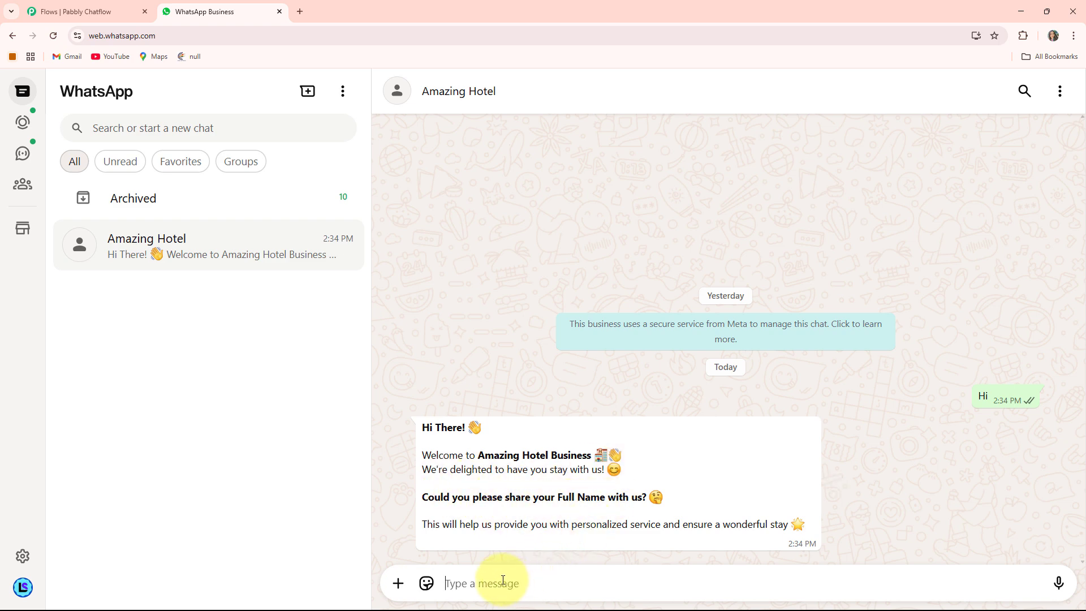
{"action": "key", "text": "Return"}
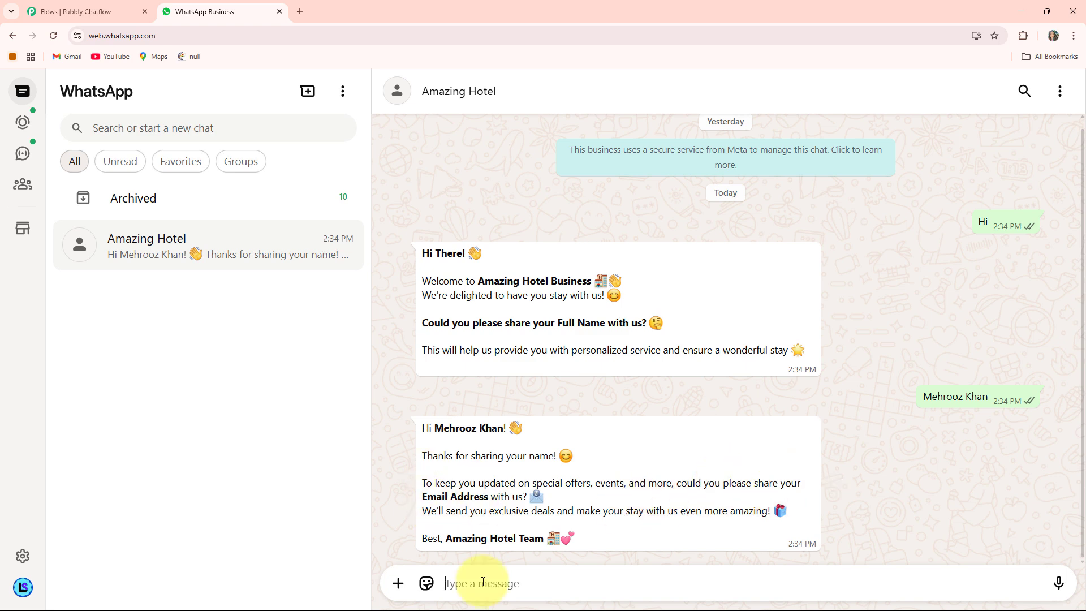
{"action": "type", "text": "t"}
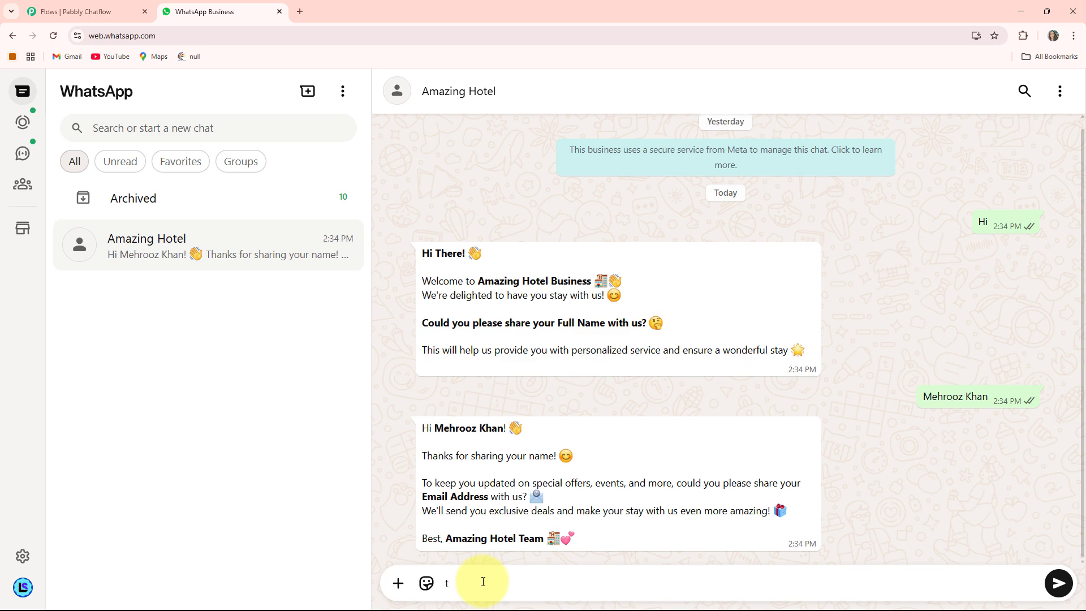
{"action": "type", "text": "est@gmail.com"}
{"action": "key", "text": "Return"}
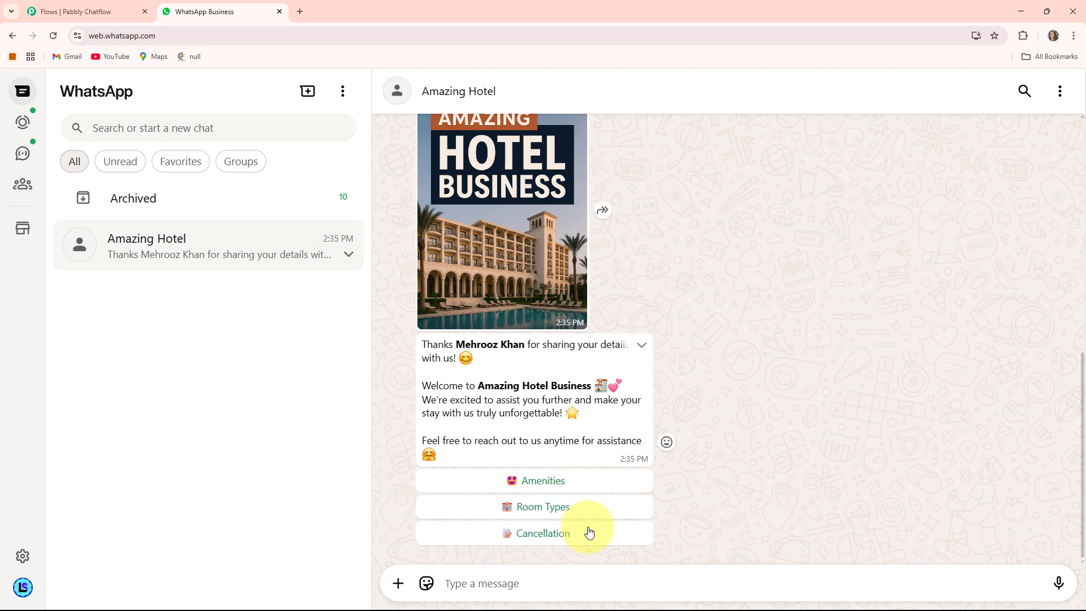
- Pick the Room Types reply, then Cancellation, scrolling up to read the bot's answers
{"action": "left_click", "coordinate": [543, 507]}
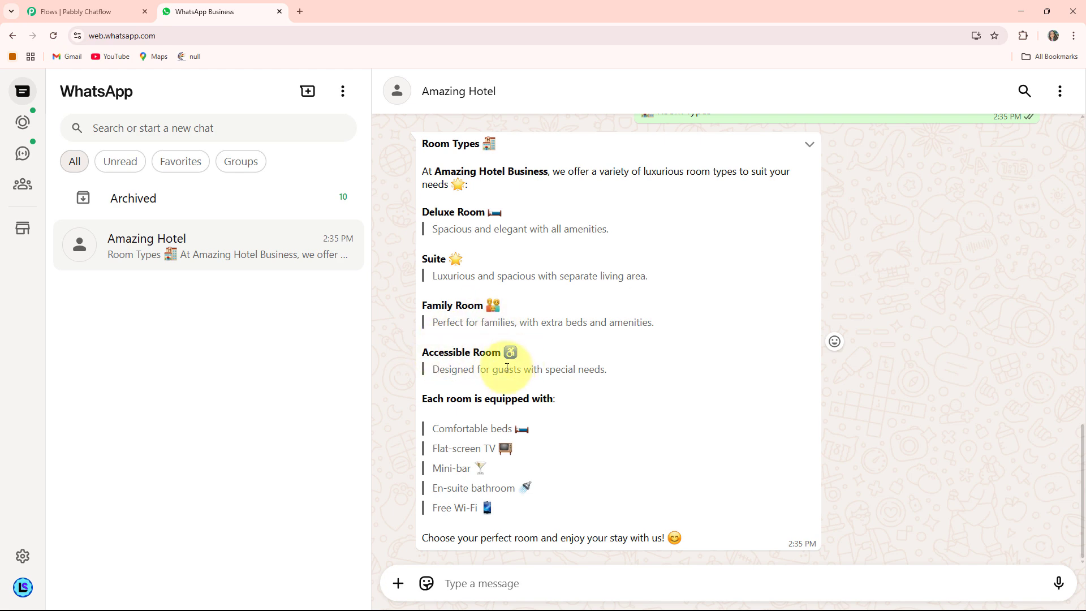
{"action": "scroll", "coordinate": [507, 368], "scroll_direction": "up", "scroll_amount": 5}
{"action": "left_click", "coordinate": [537, 307]}
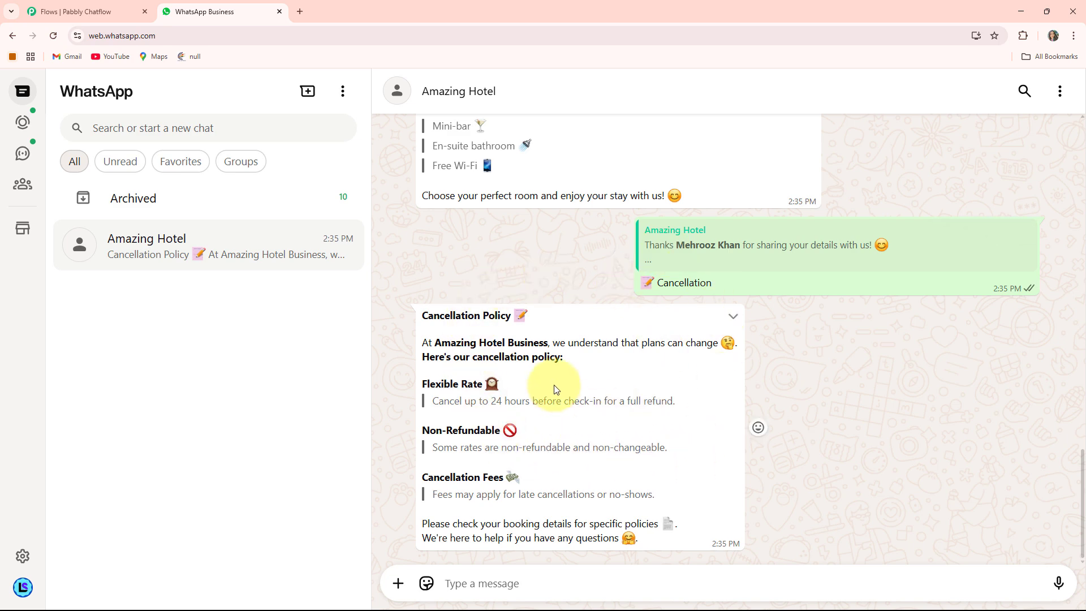
{"action": "scroll", "coordinate": [645, 402], "scroll_direction": "up", "scroll_amount": 4}
{"action": "scroll", "coordinate": [645, 400], "scroll_direction": "up", "scroll_amount": 12}
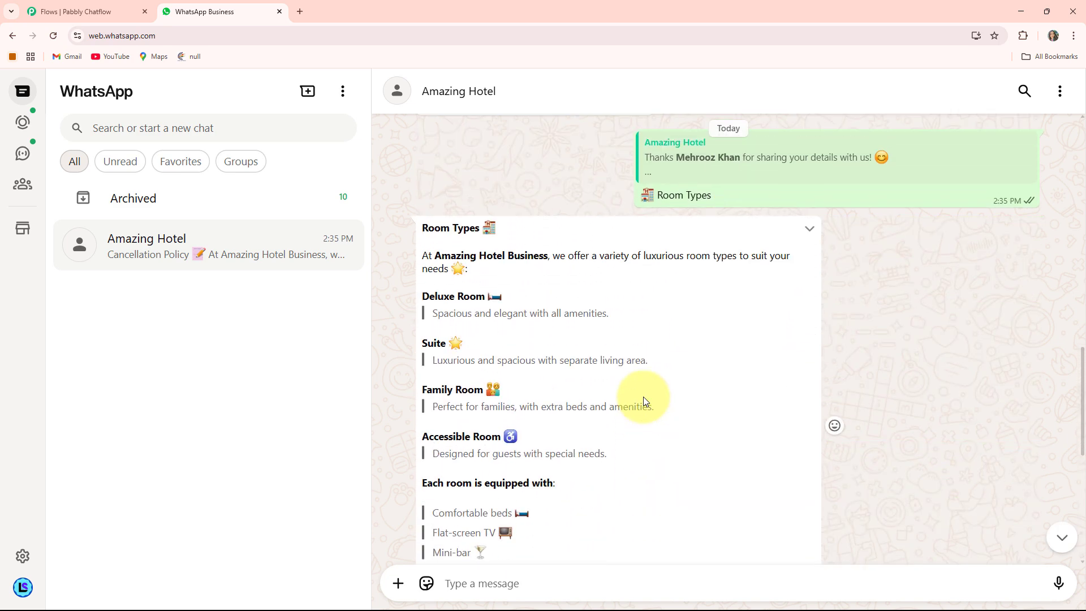
{"action": "scroll", "coordinate": [645, 401], "scroll_direction": "up", "scroll_amount": 8}
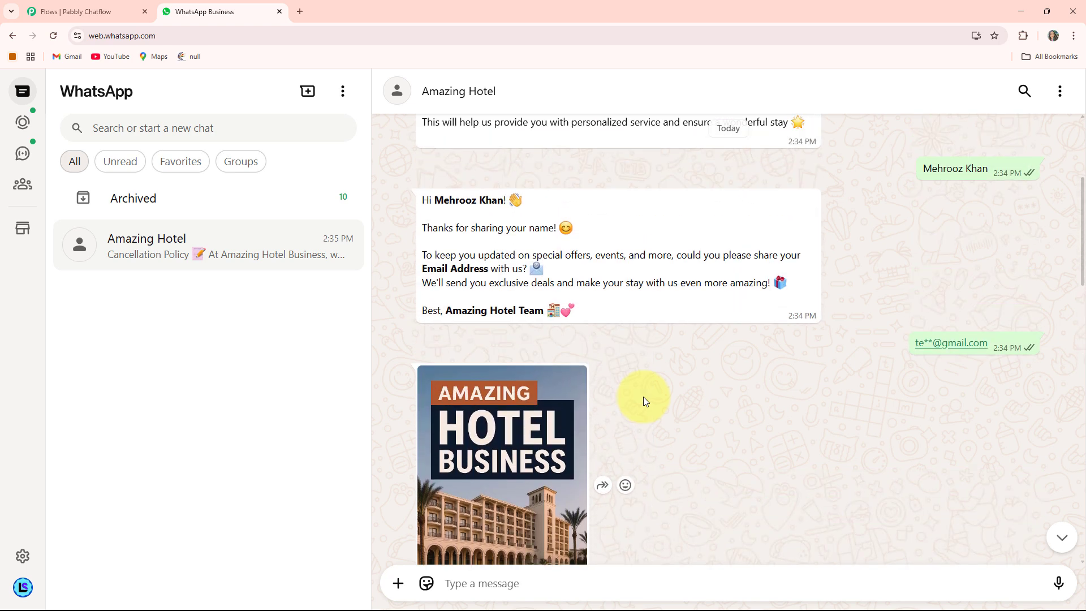
{"action": "scroll", "coordinate": [644, 402], "scroll_direction": "up", "scroll_amount": 2}
{"action": "scroll", "coordinate": [645, 399], "scroll_direction": "up", "scroll_amount": 1}
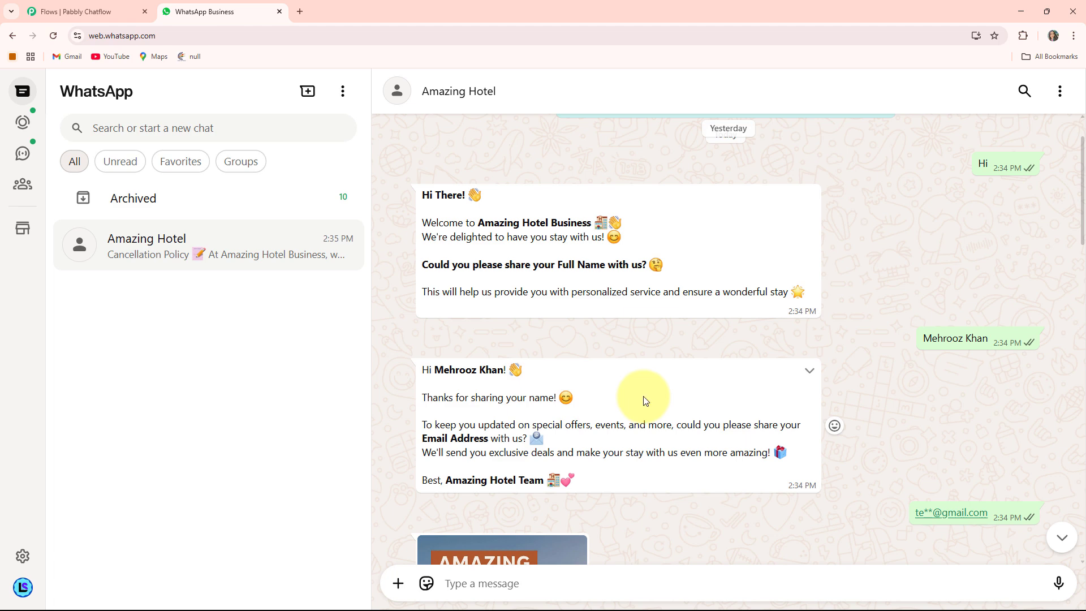
- Open a new browser tab and go to the Pabbly Chatflow website
{"action": "left_click", "coordinate": [301, 11]}
{"action": "left_click", "coordinate": [234, 38]}
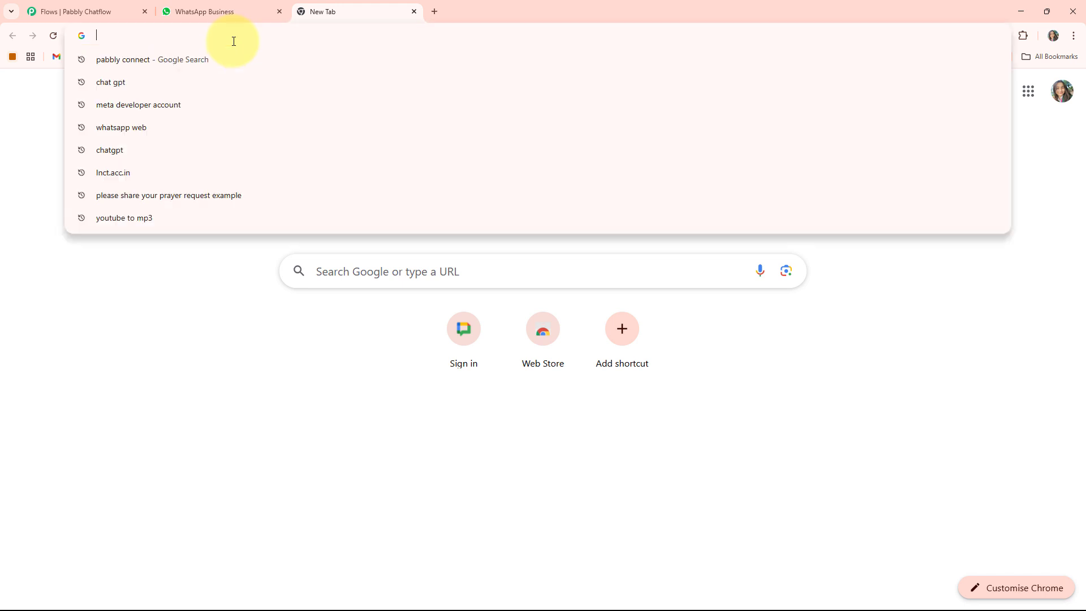
{"action": "type", "text": "pabb"}
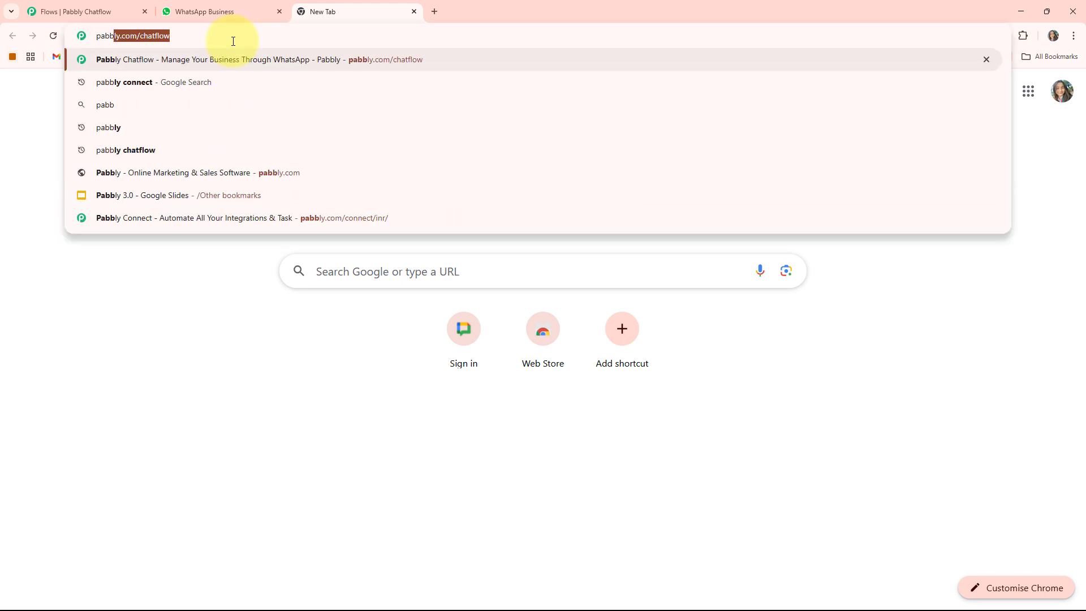
{"action": "key", "text": "Return"}
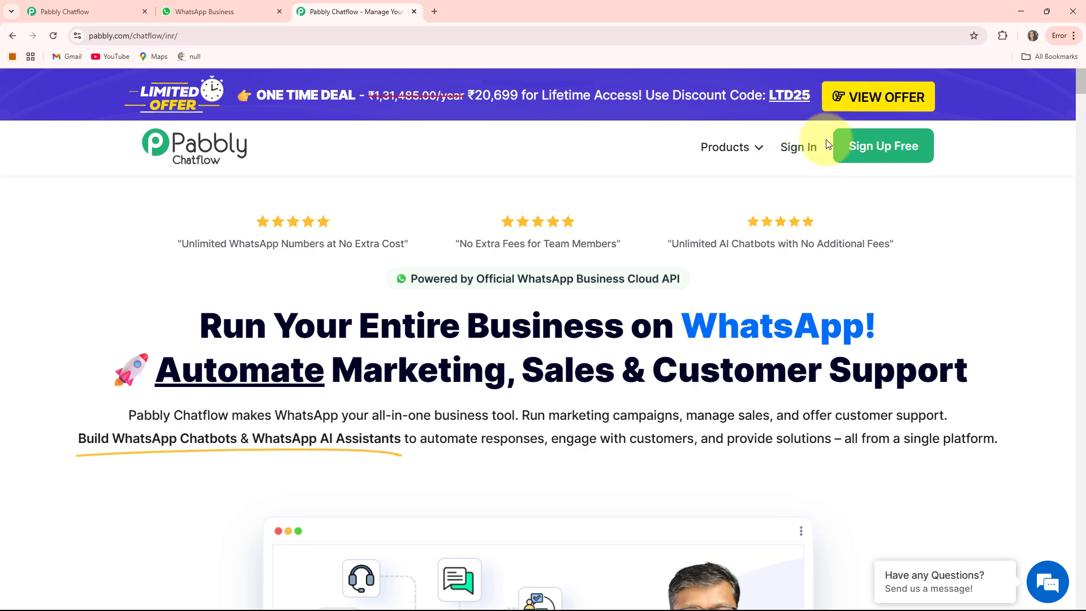
- Sign in to the Pabbly account and launch Pabbly Chatflow from the apps list
{"action": "left_click", "coordinate": [813, 156]}
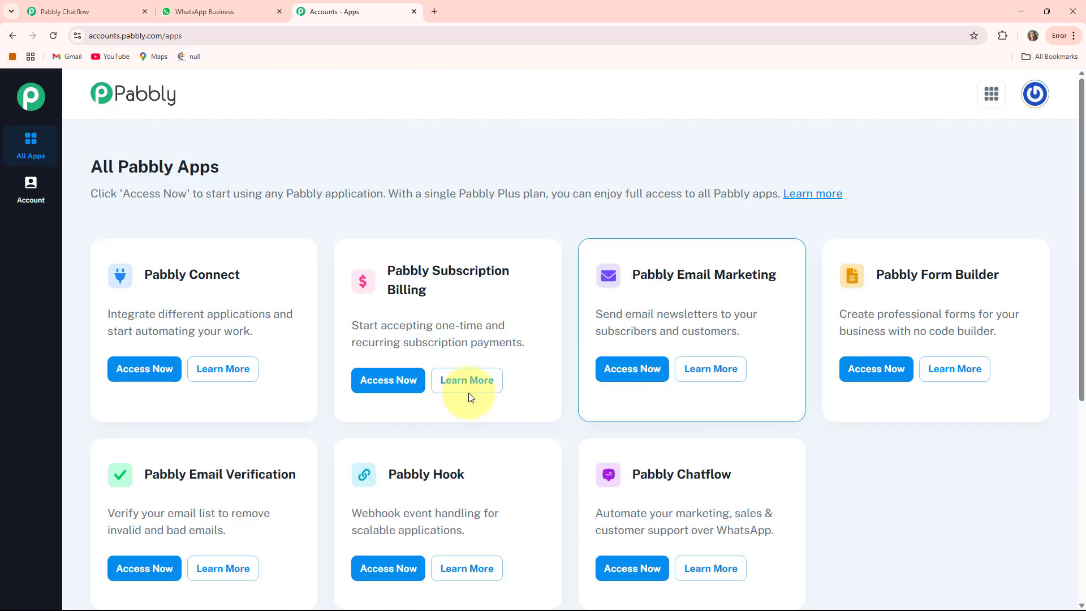
{"action": "scroll", "coordinate": [367, 209], "scroll_direction": "down", "scroll_amount": 2}
{"action": "scroll", "coordinate": [627, 289], "scroll_direction": "up", "scroll_amount": 2}
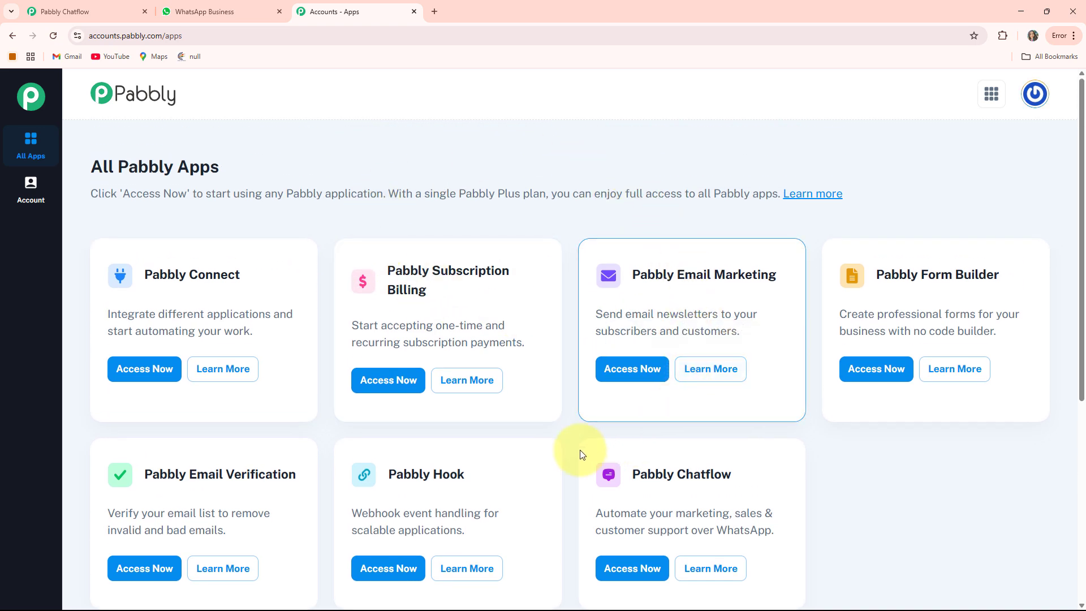
{"action": "scroll", "coordinate": [571, 435], "scroll_direction": "down", "scroll_amount": 2}
{"action": "scroll", "coordinate": [520, 345], "scroll_direction": "up", "scroll_amount": 1}
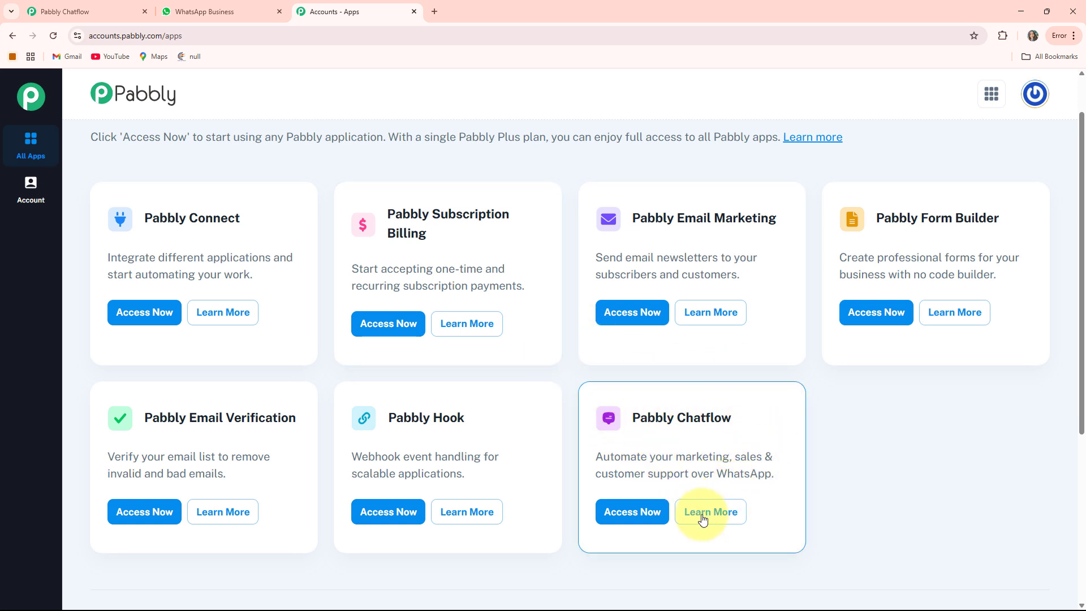
{"action": "left_click", "coordinate": [634, 516]}
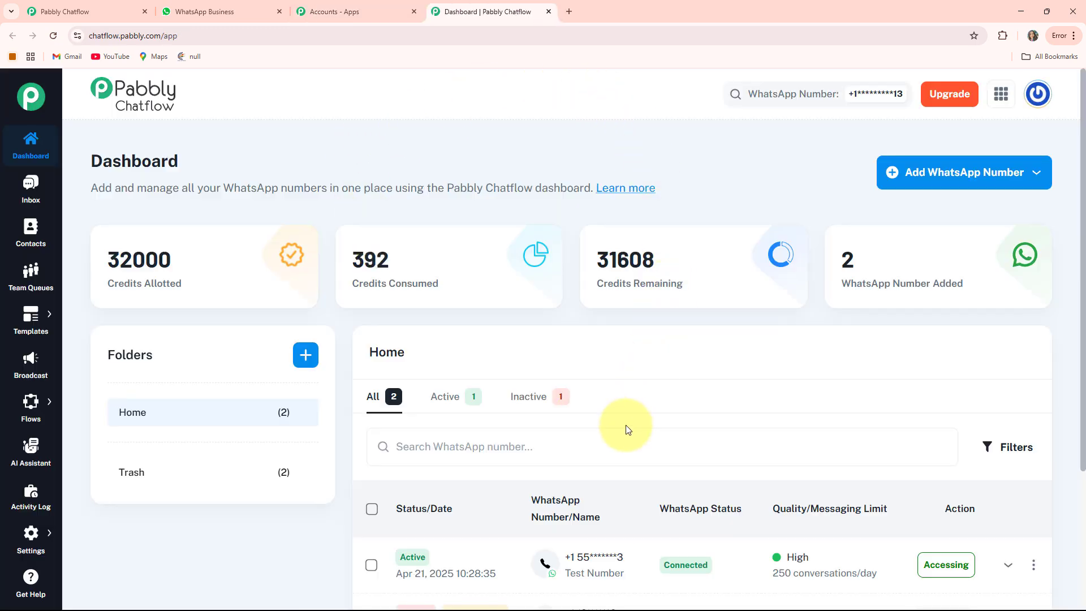
- Highlight the Credits Allotted, Credits Consumed and Credits Remaining figures on the dashboard
{"action": "mouse_move", "coordinate": [116, 221]}
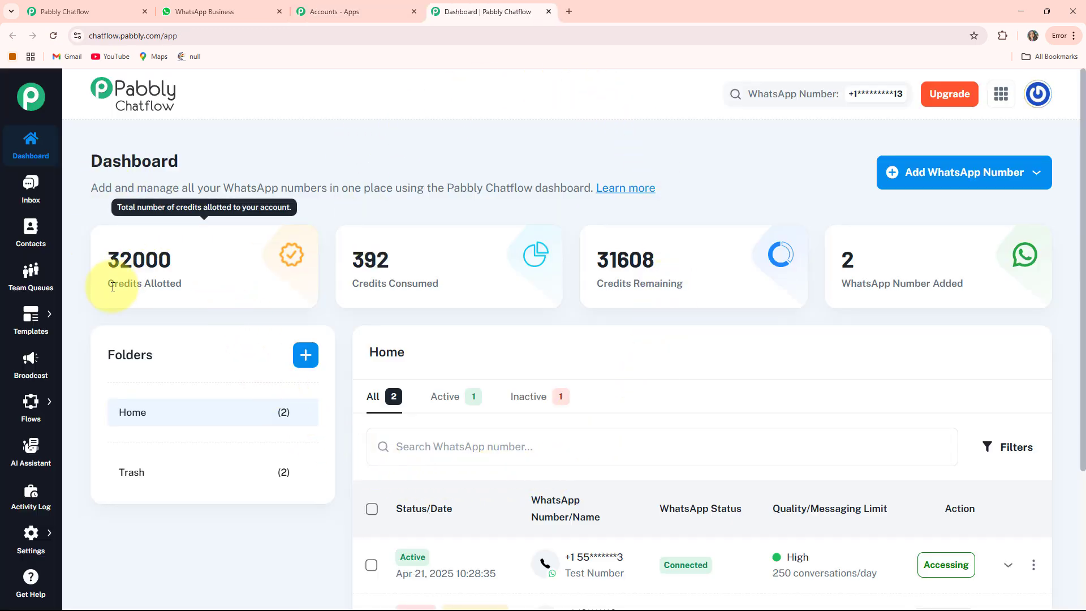
{"action": "left_click_drag", "start_coordinate": [112, 284], "coordinate": [192, 284]}
{"action": "left_click_drag", "start_coordinate": [359, 283], "coordinate": [439, 284]}
{"action": "left_click_drag", "start_coordinate": [597, 284], "coordinate": [718, 285]}
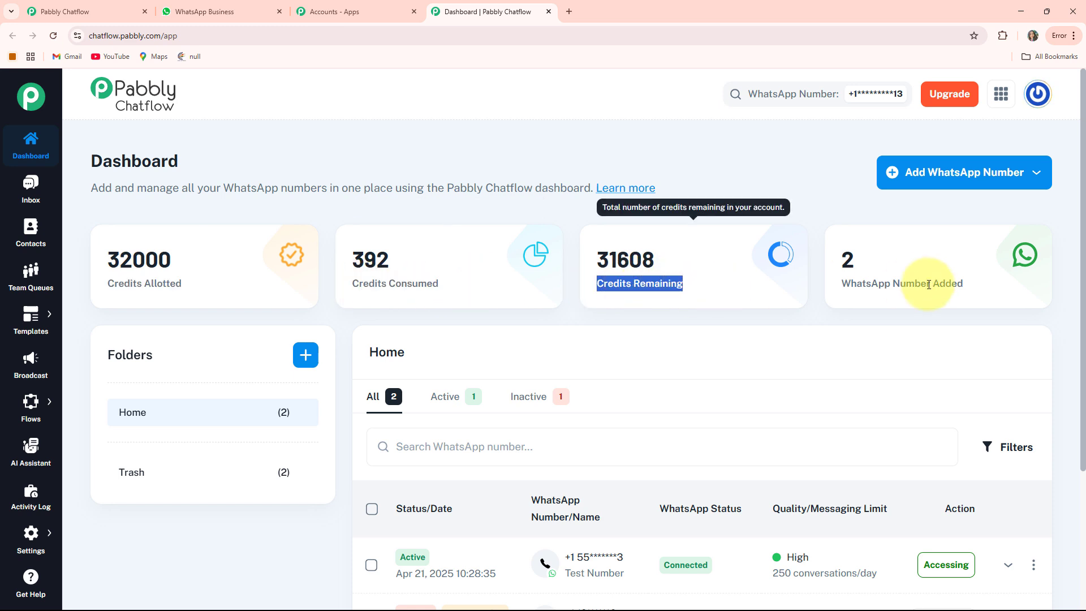
{"action": "mouse_move", "coordinate": [985, 259]}
{"action": "left_click", "coordinate": [746, 186]}
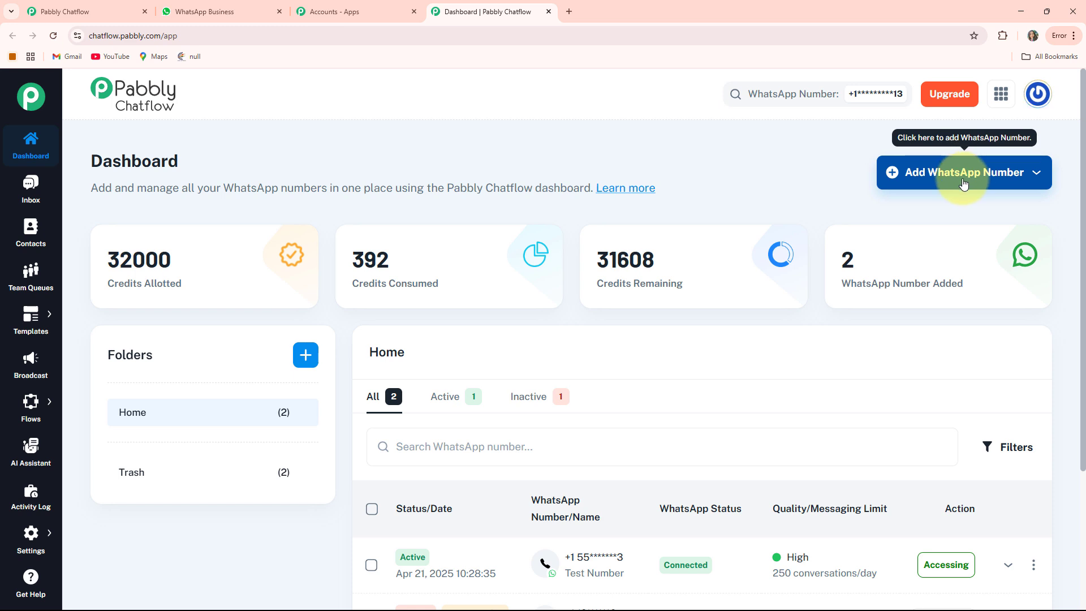
- View the Manual Token Connect form under Add WhatsApp Number, then go to Inbox
{"action": "left_click", "coordinate": [964, 182]}
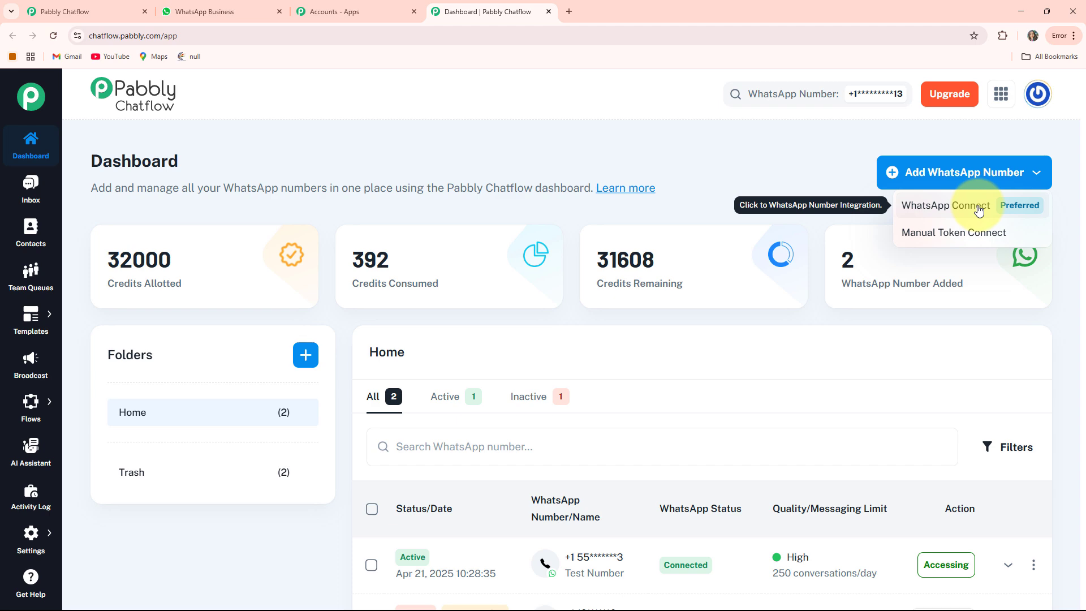
{"action": "left_click", "coordinate": [968, 244]}
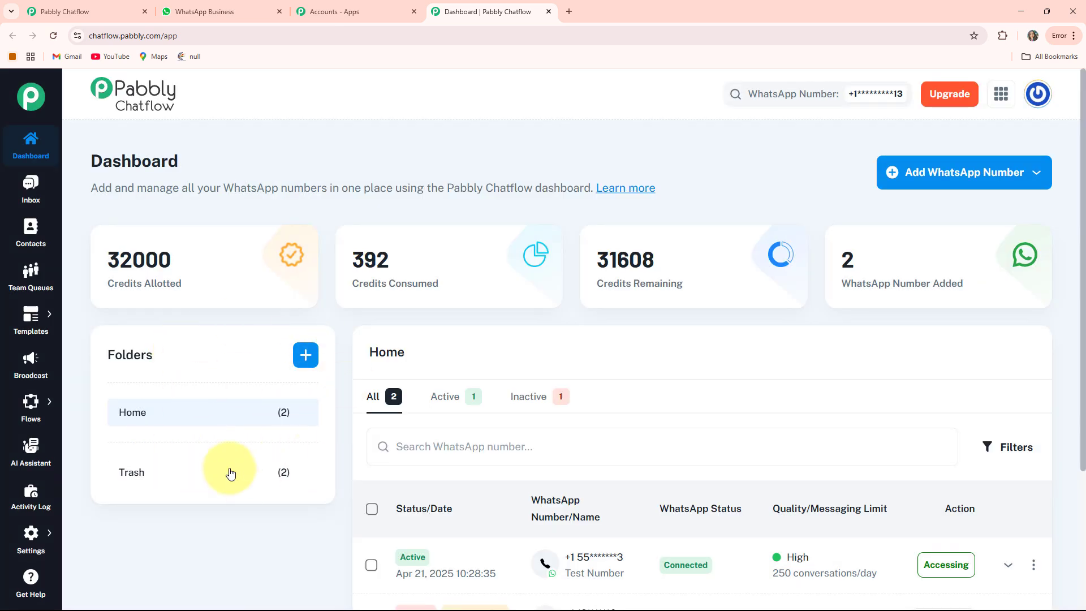
{"action": "scroll", "coordinate": [650, 351], "scroll_direction": "down", "scroll_amount": 3}
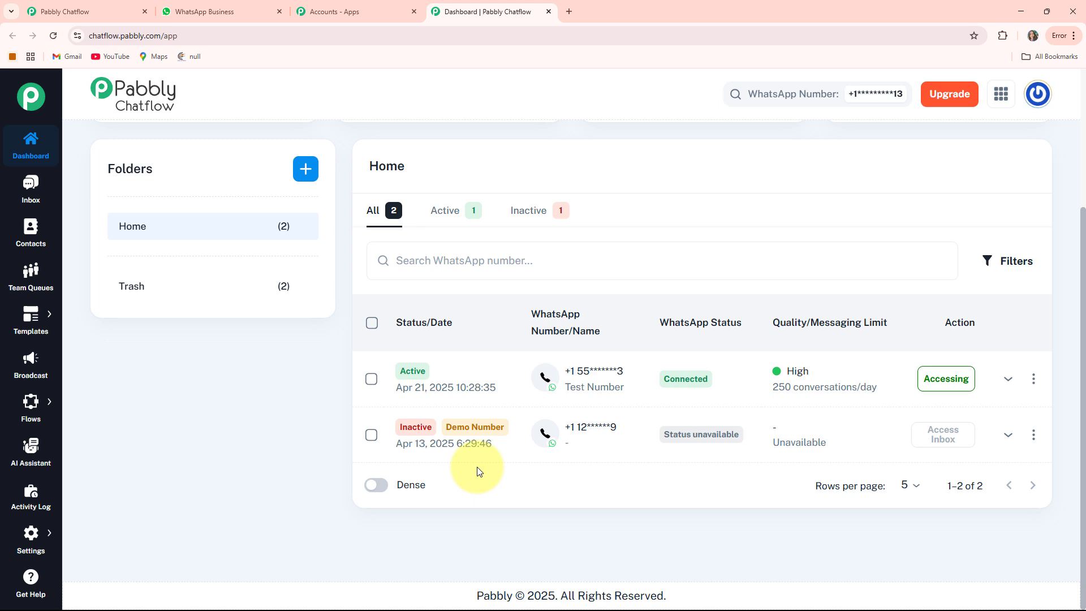
{"action": "scroll", "coordinate": [477, 471], "scroll_direction": "up", "scroll_amount": 3}
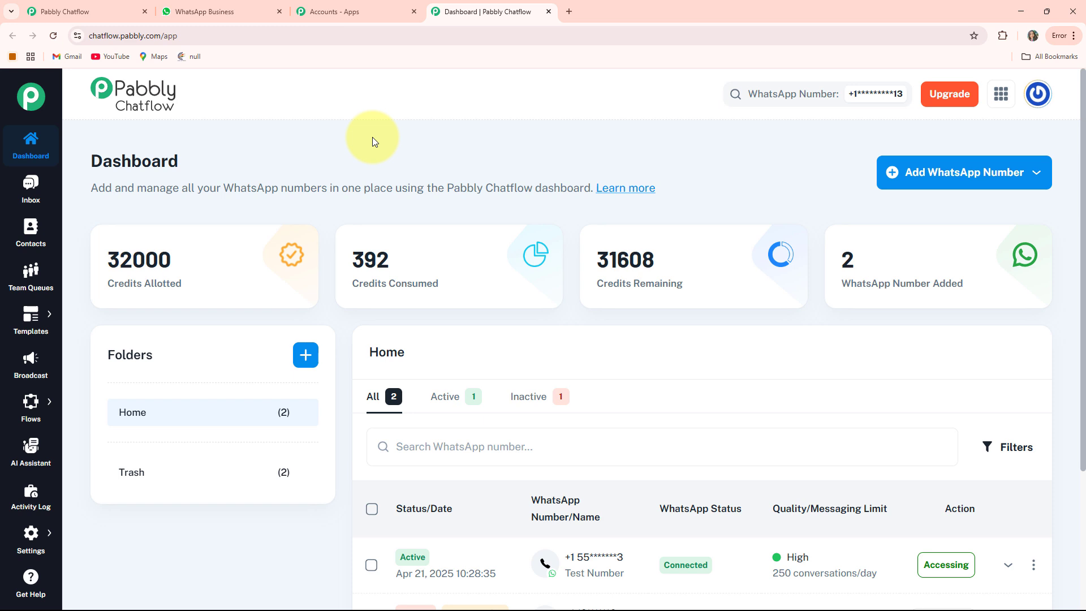
{"action": "left_click", "coordinate": [26, 190]}
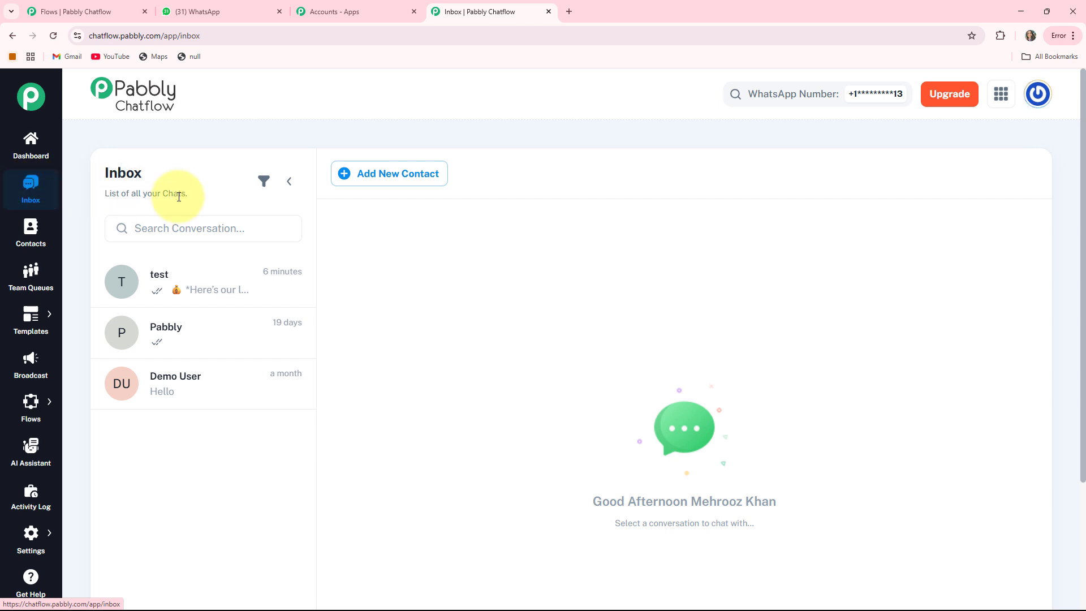
- Open the test chat, then visit the Contacts, Team Queues, Templates and Broadcast pages
{"action": "left_click", "coordinate": [177, 292]}
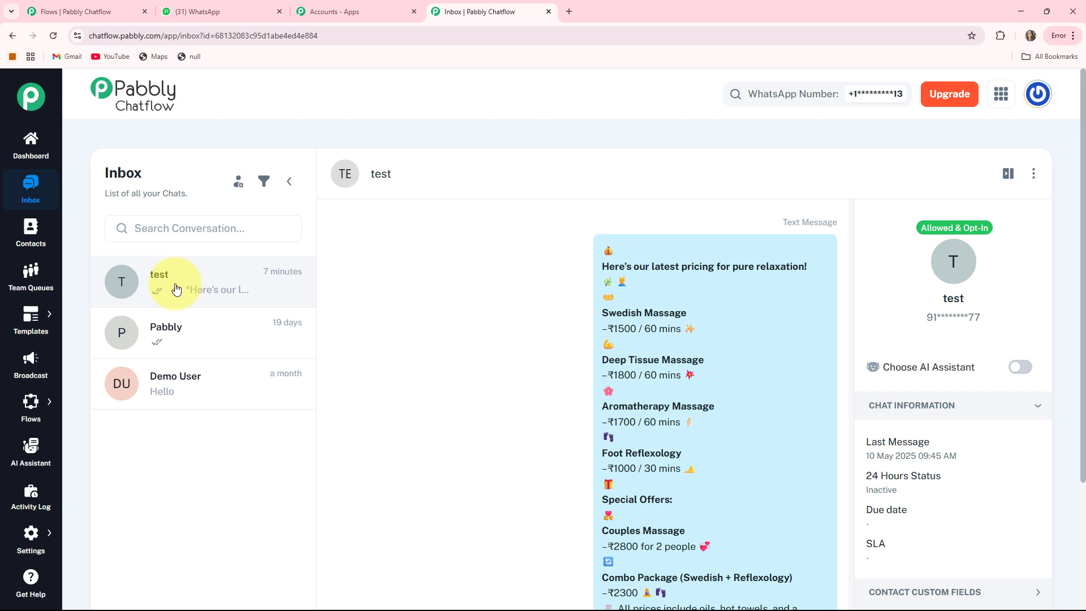
{"action": "left_click", "coordinate": [30, 235]}
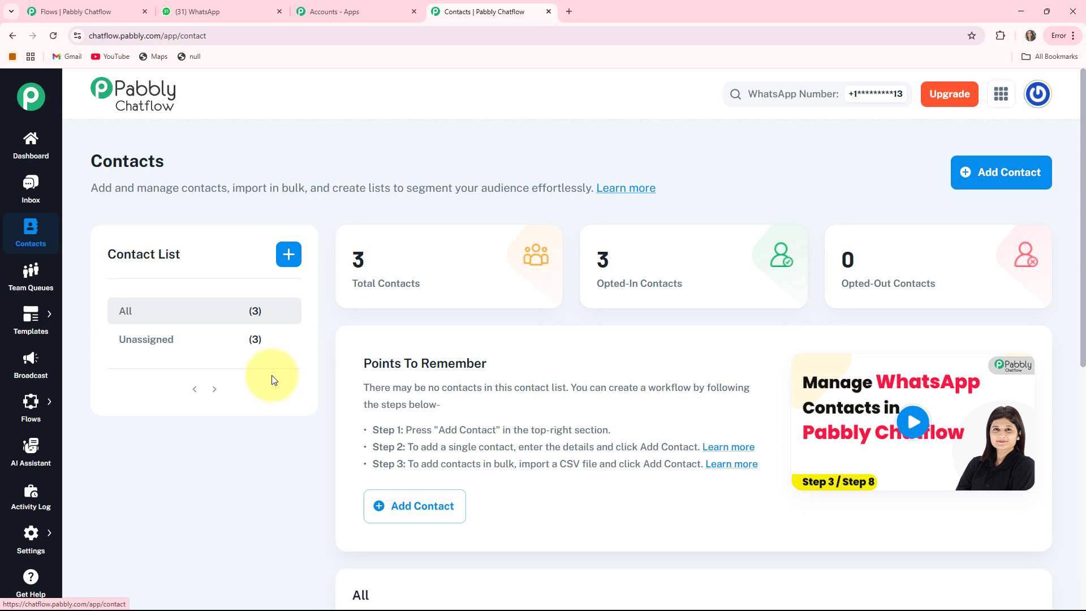
{"action": "left_click", "coordinate": [30, 277]}
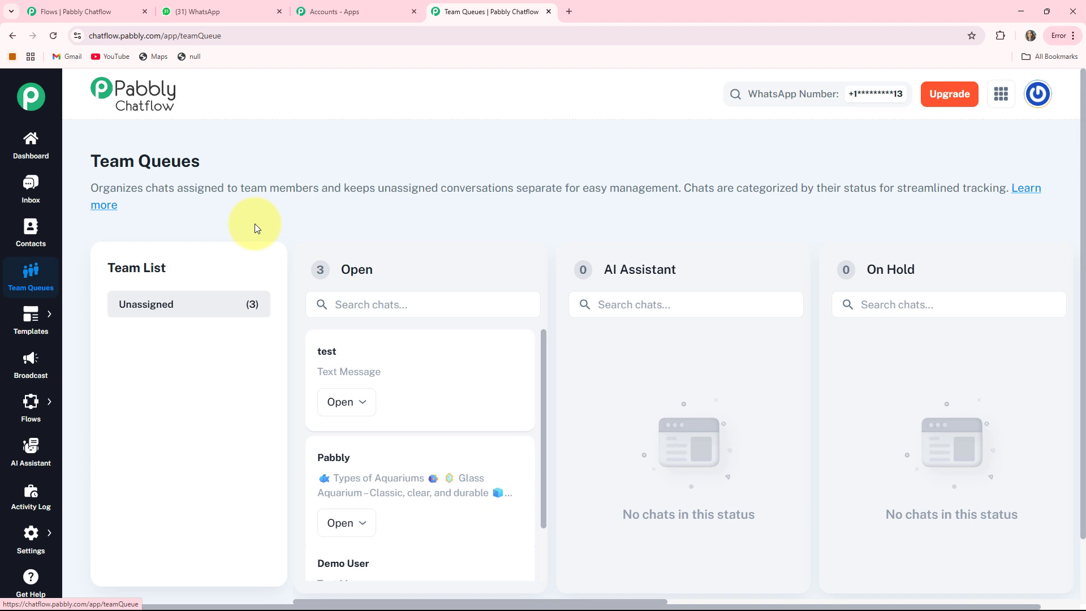
{"action": "left_click", "coordinate": [58, 324]}
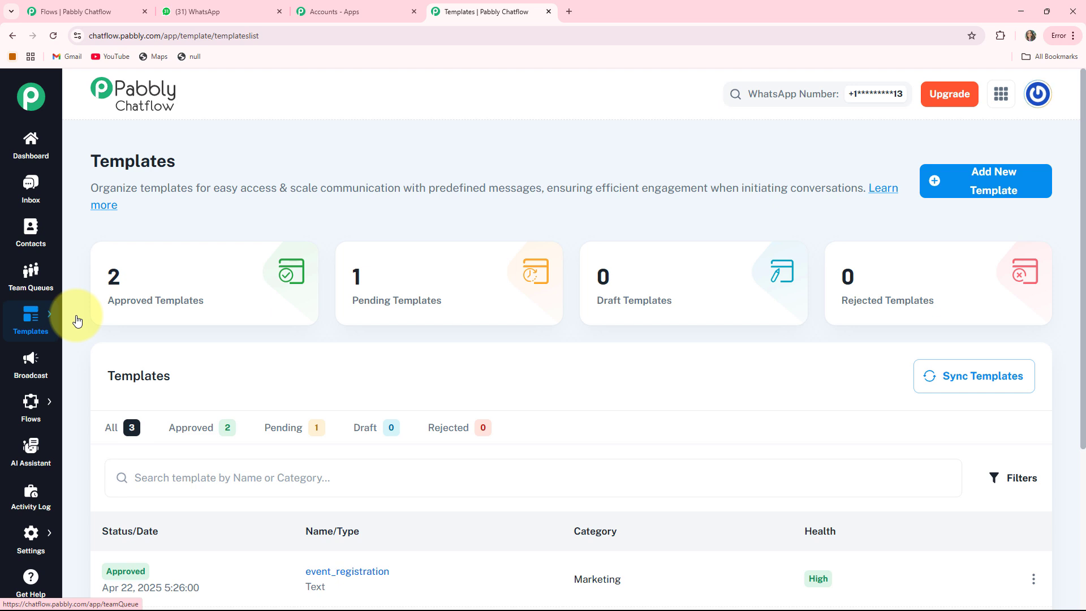
{"action": "left_click", "coordinate": [37, 363]}
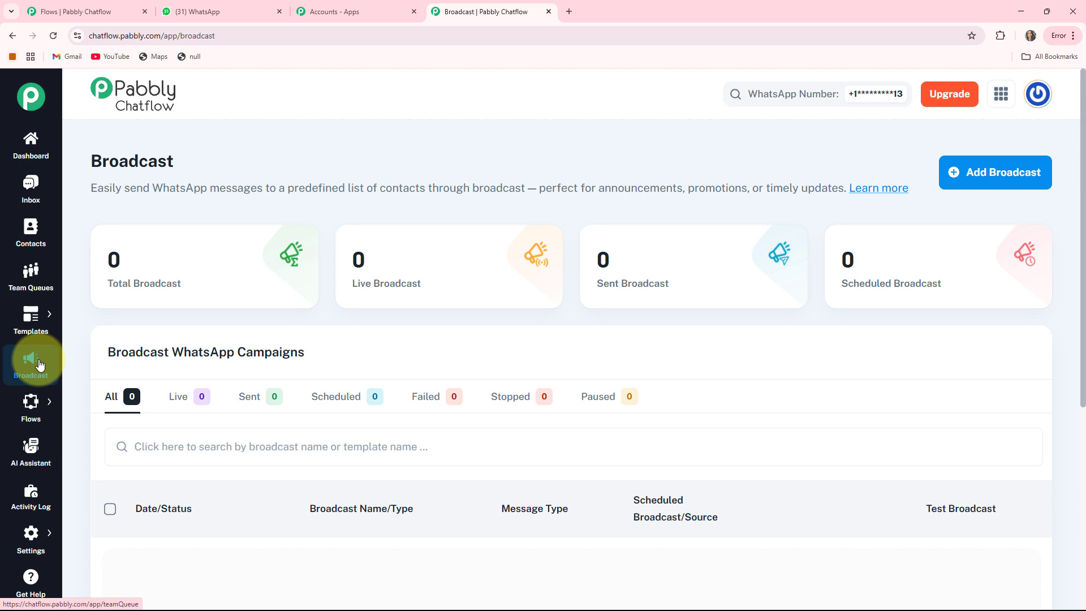
{"action": "mouse_move", "coordinate": [30, 403]}
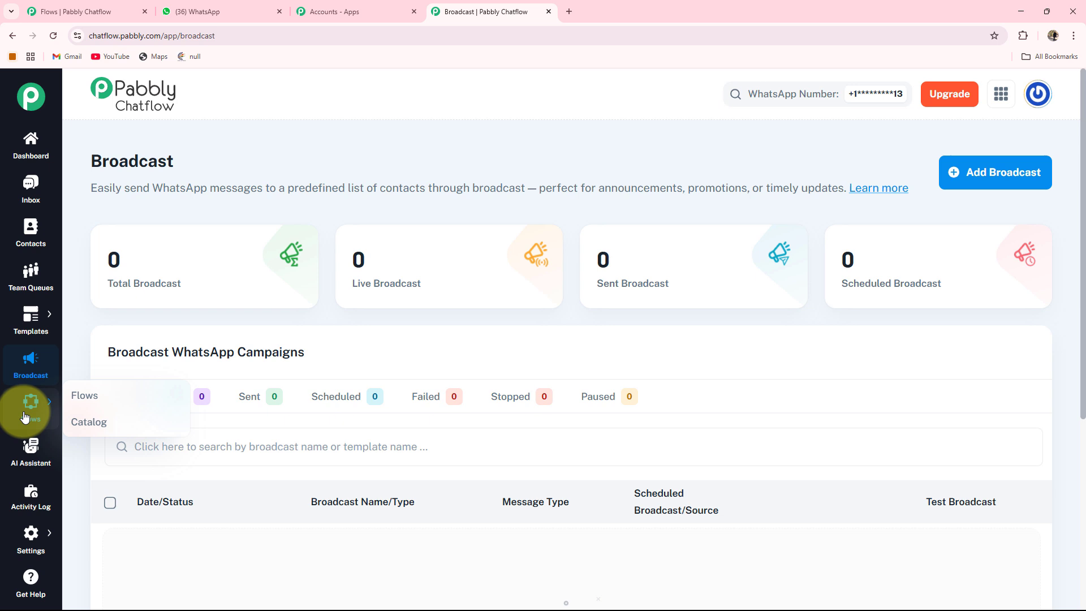
{"action": "left_click", "coordinate": [80, 396]}
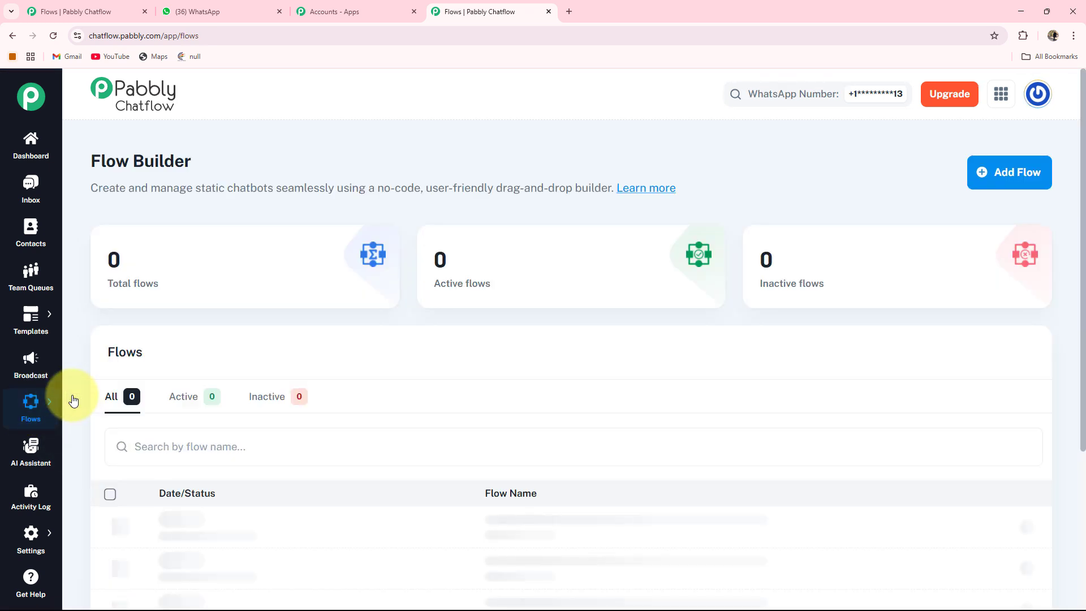
{"action": "left_click", "coordinate": [26, 454]}
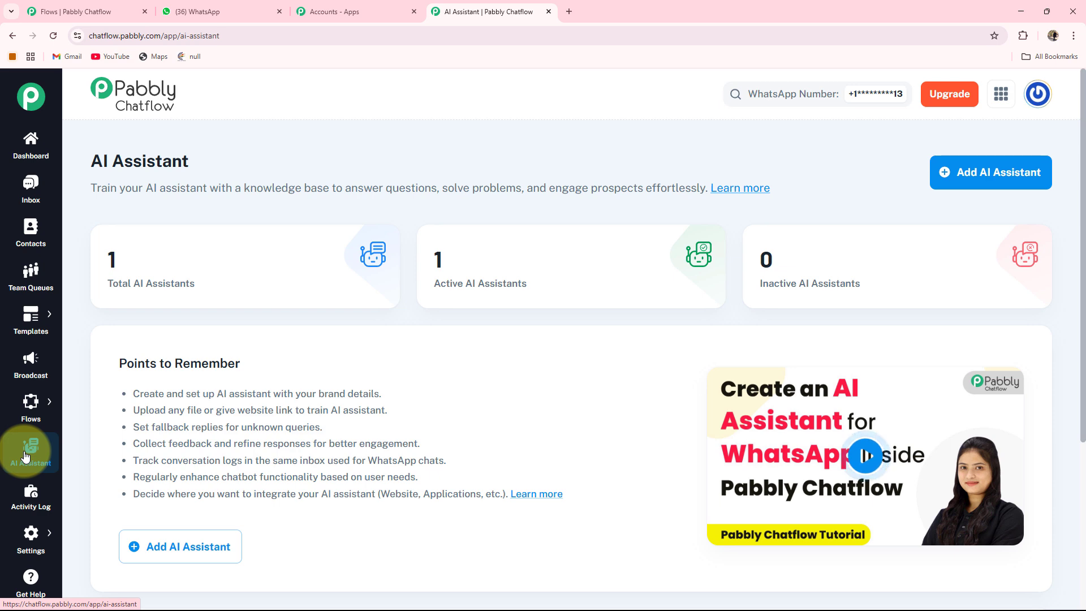
{"action": "left_click", "coordinate": [22, 506]}
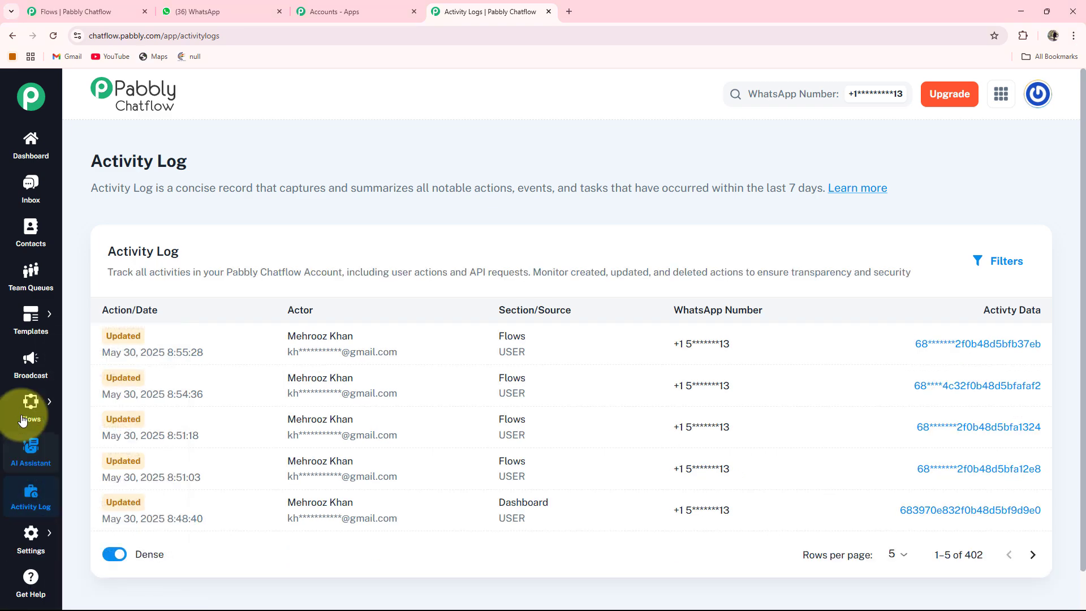
{"action": "mouse_move", "coordinate": [33, 404]}
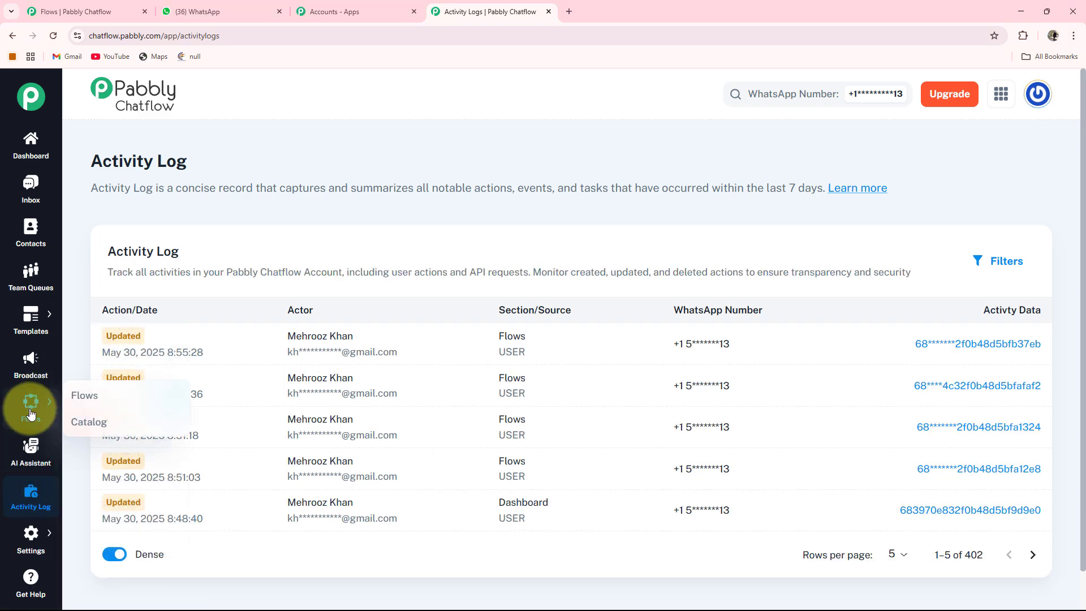
{"action": "left_click", "coordinate": [74, 397]}
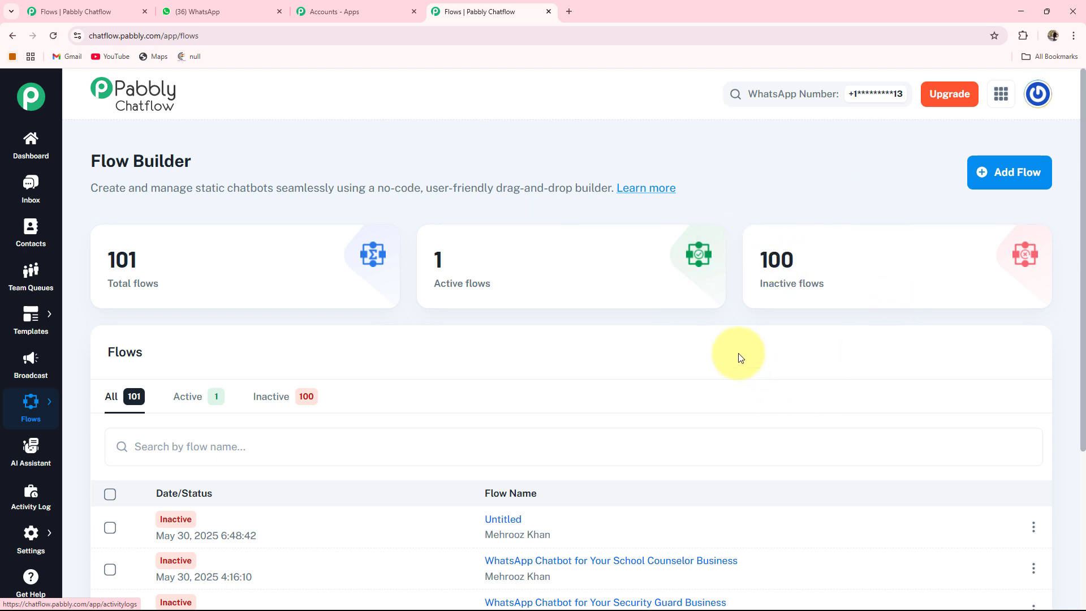
- Create a new flow named 'WhatsApp Chatbot for Your Hotel Business' and save it
{"action": "left_click", "coordinate": [1013, 178]}
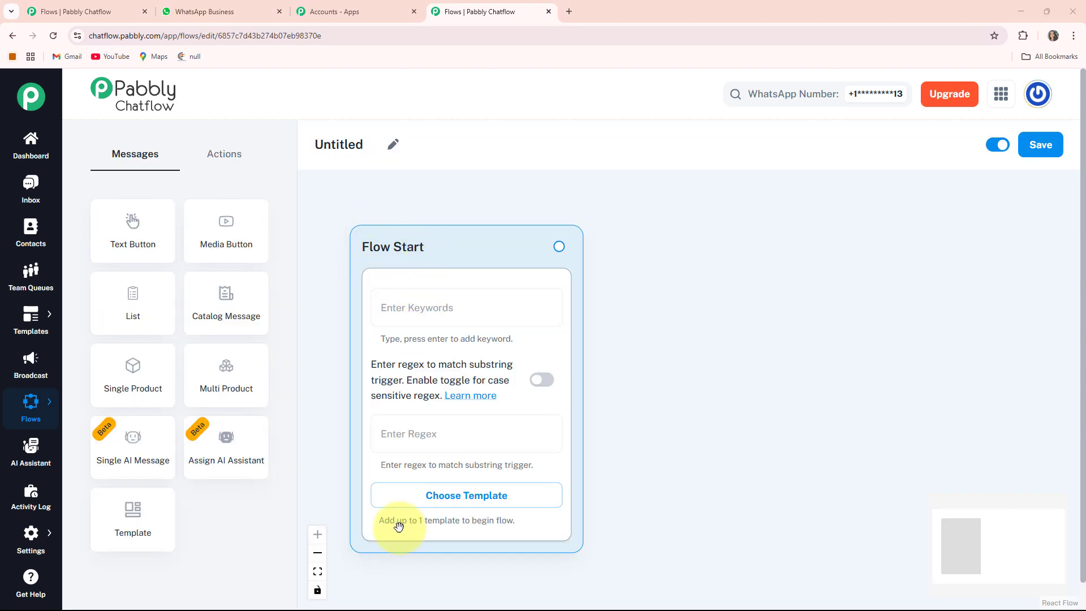
{"action": "left_click_drag", "start_coordinate": [449, 250], "coordinate": [445, 244]}
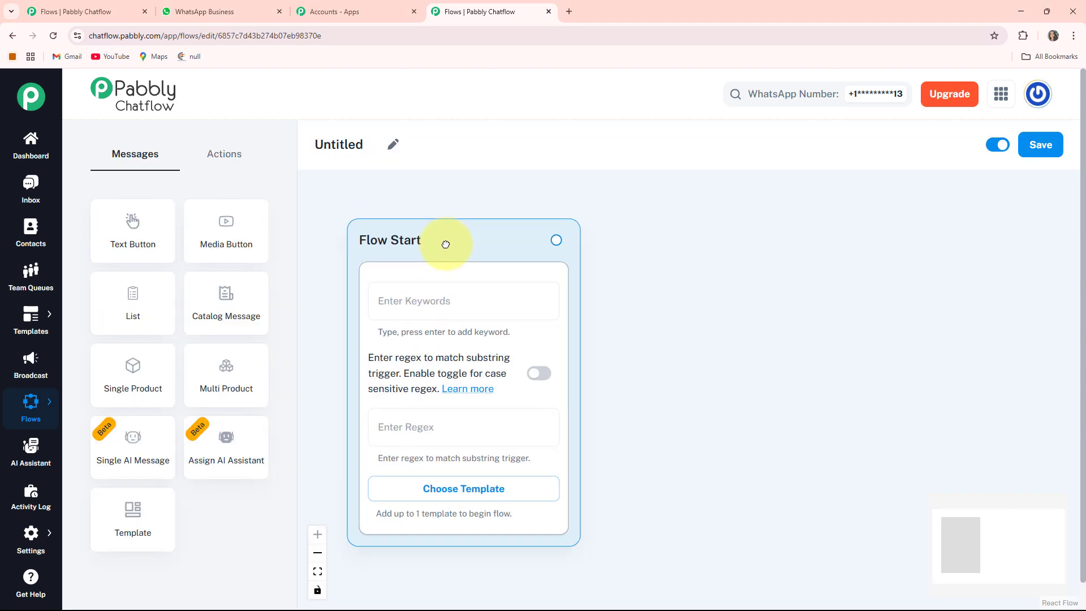
{"action": "left_click", "coordinate": [393, 144]}
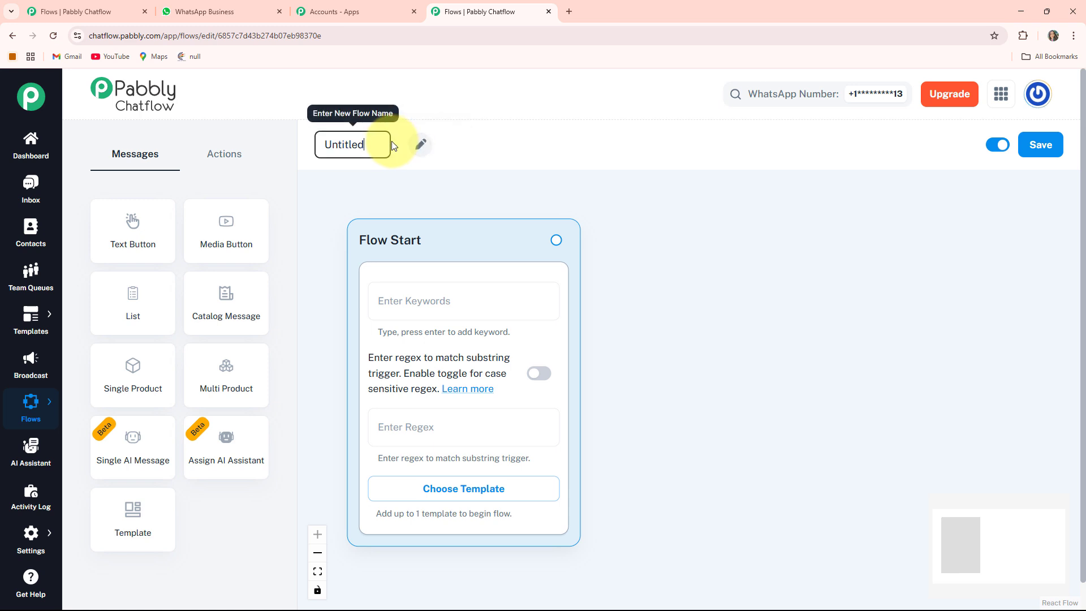
{"action": "left_click_drag", "start_coordinate": [375, 143], "coordinate": [317, 144]}
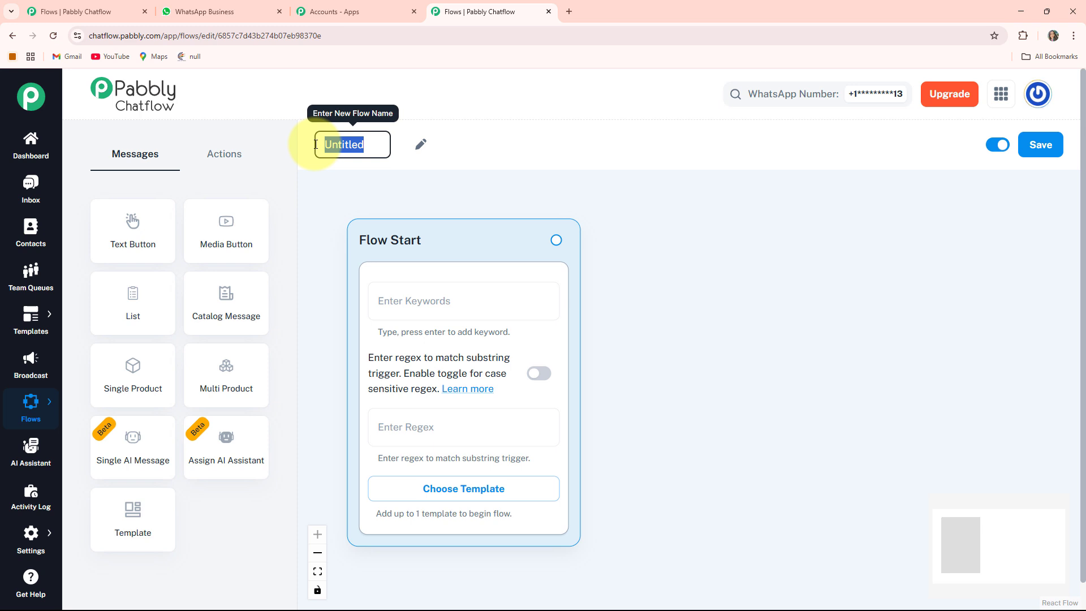
{"action": "type", "text": "WhatsApp Chatbot for Your Hotel Business"}
{"action": "key", "text": "Return"}
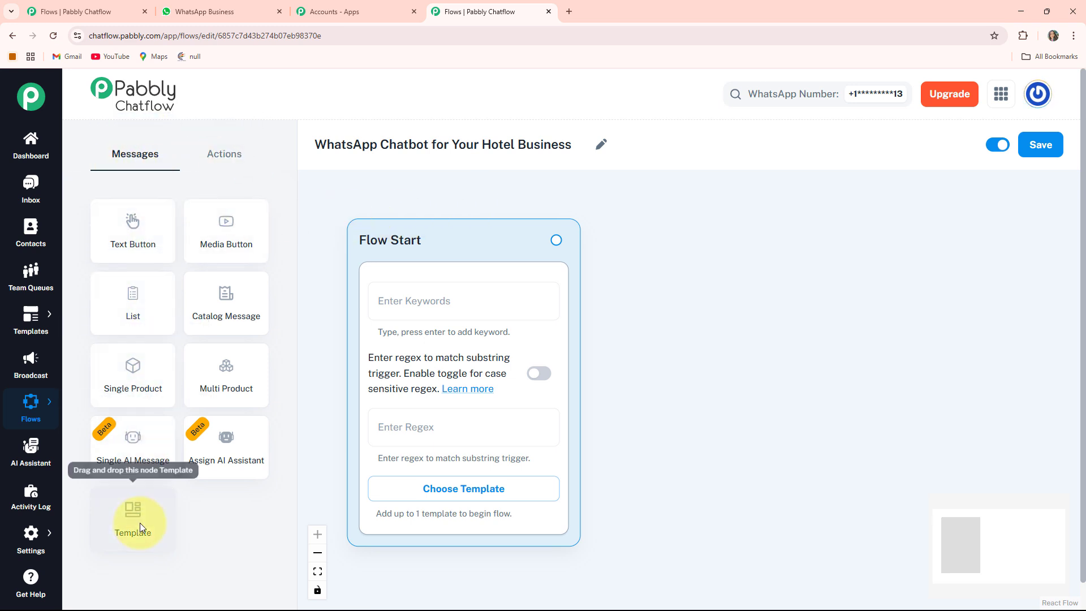
{"action": "left_click", "coordinate": [229, 154]}
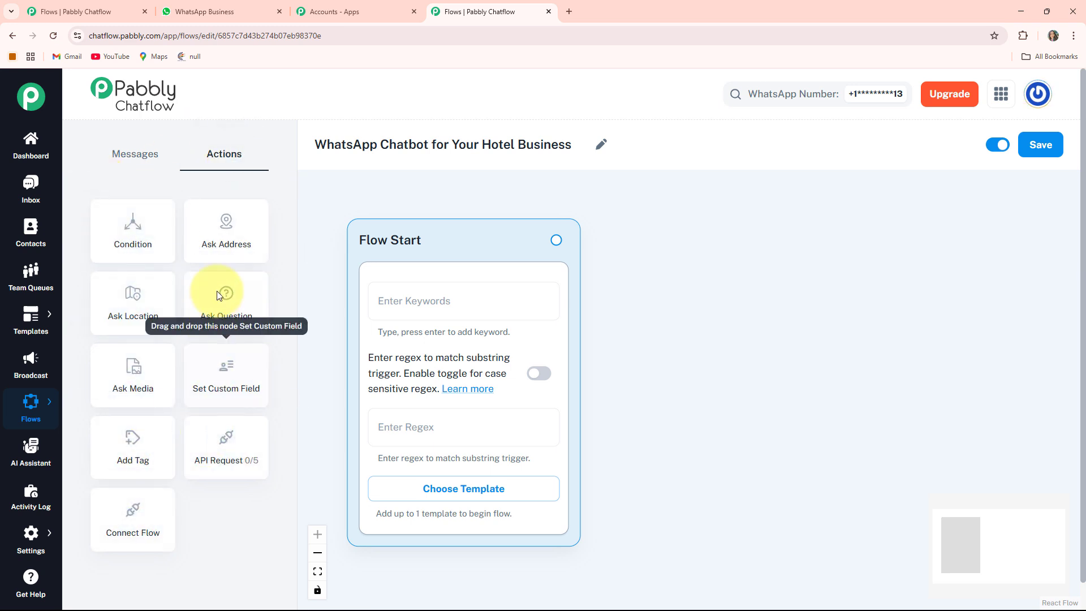
{"action": "left_click", "coordinate": [118, 155]}
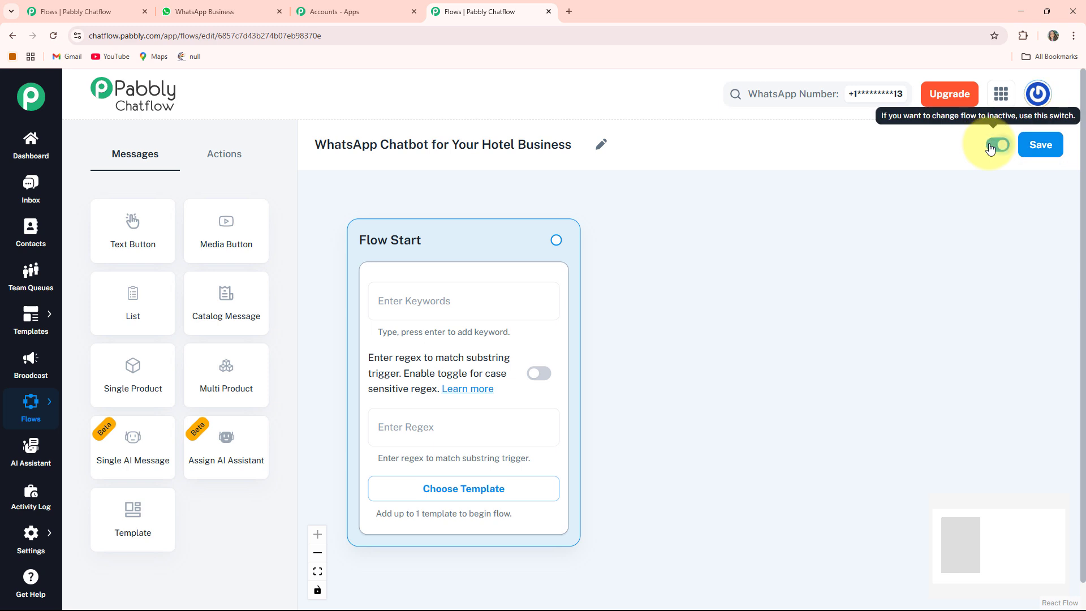
{"action": "left_click", "coordinate": [1034, 154]}
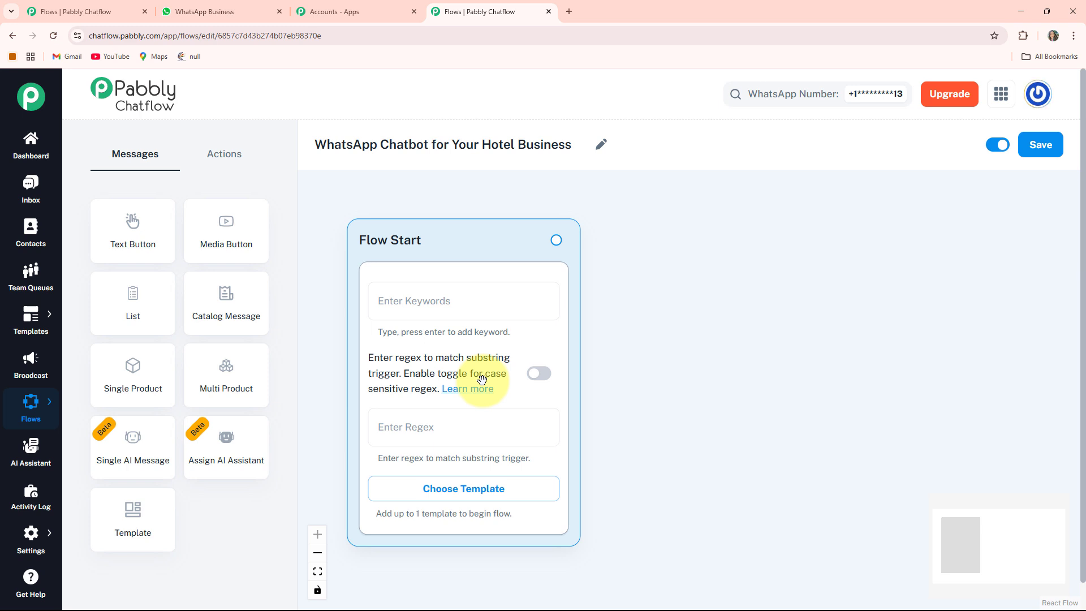
- Review the Flow Start regex options, leaving case-sensitive matching off, and reposition the node
{"action": "left_click", "coordinate": [537, 375]}
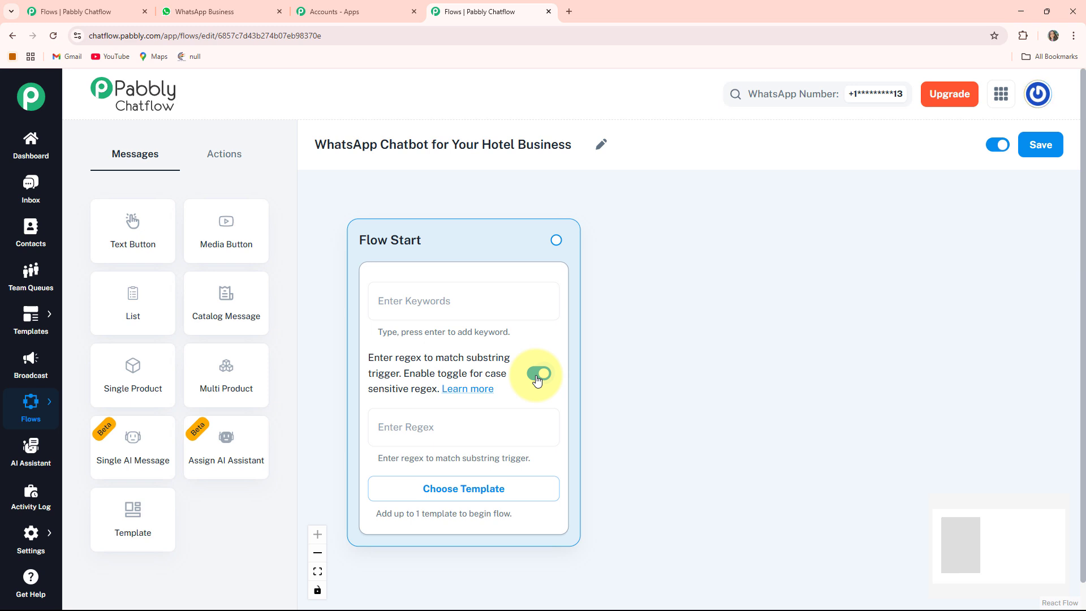
{"action": "left_click", "coordinate": [538, 374]}
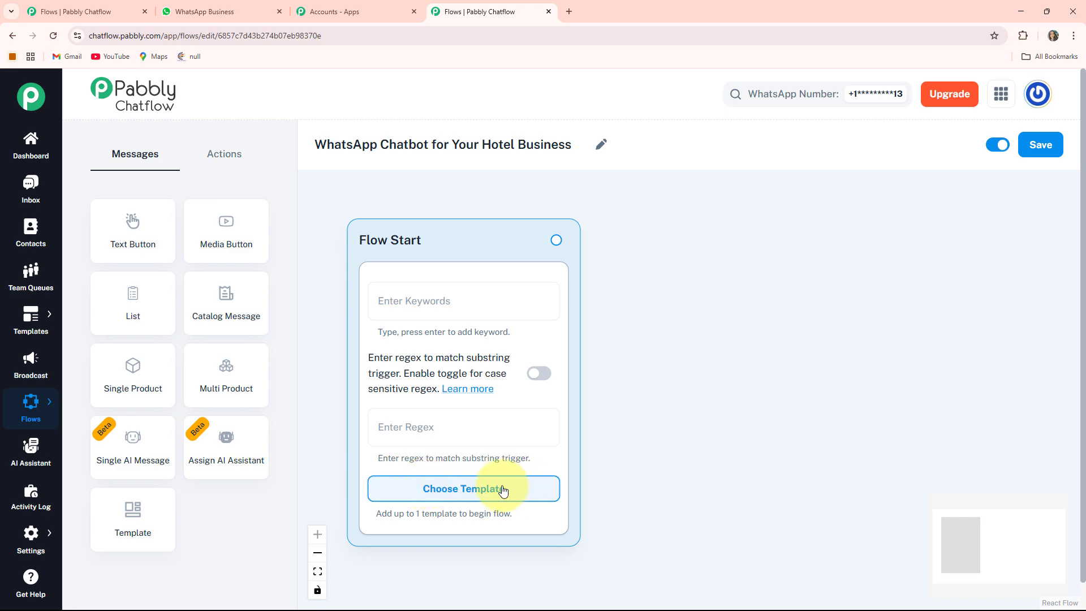
{"action": "left_click", "coordinate": [452, 490]}
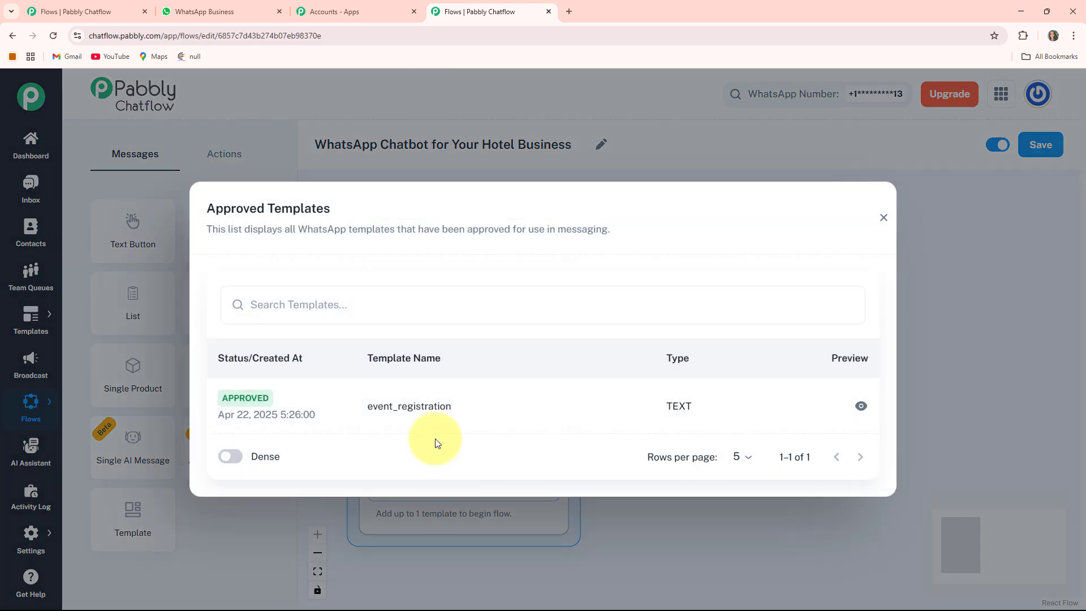
{"action": "left_click", "coordinate": [884, 219]}
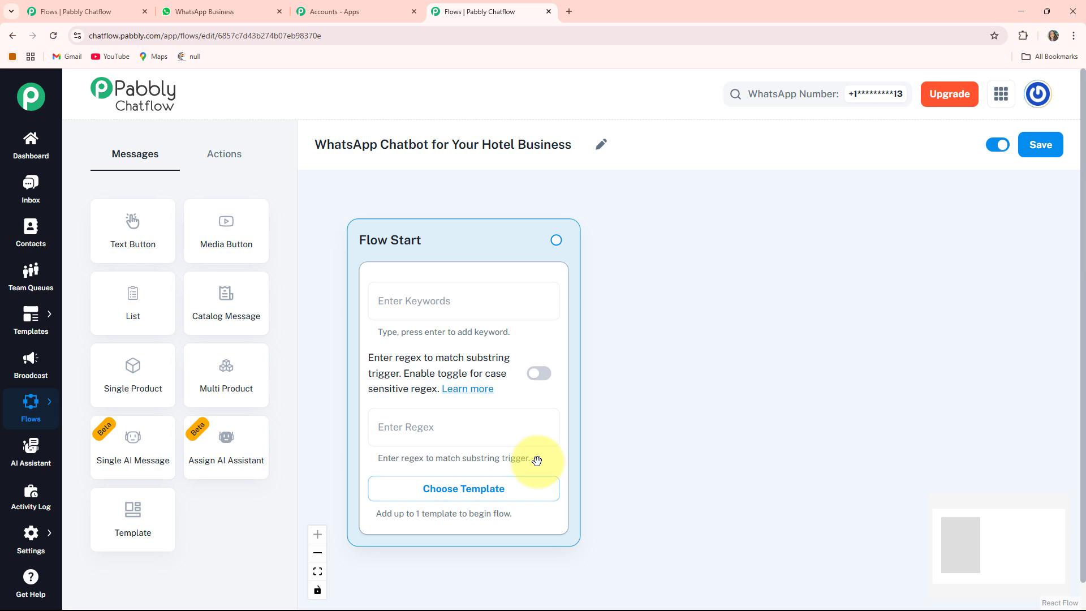
{"action": "left_click_drag", "start_coordinate": [432, 242], "coordinate": [413, 228]}
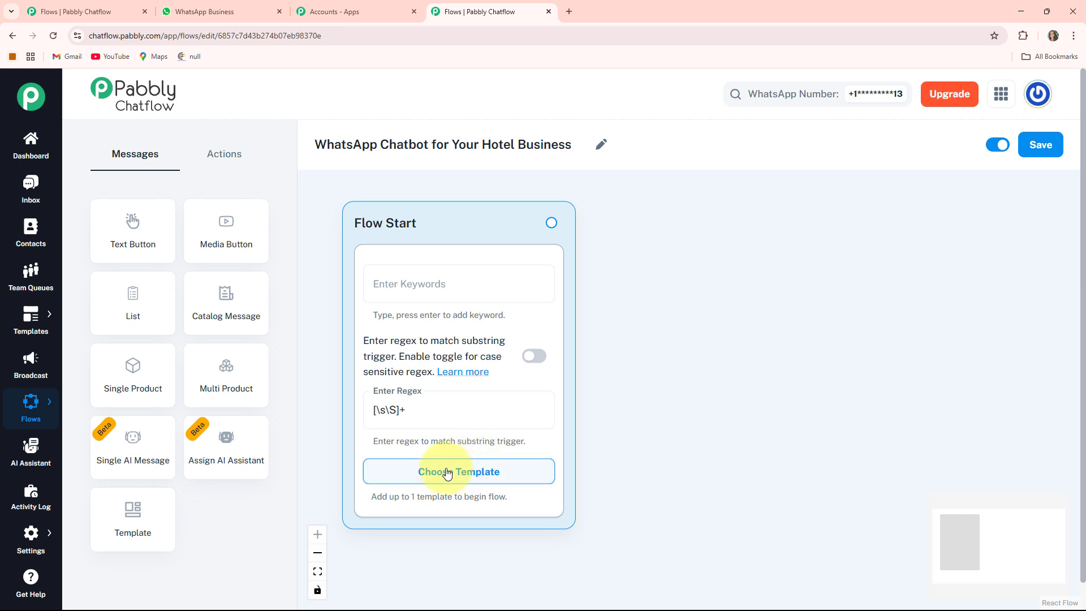
- Add a Question node containing the welcome message asking for the guest's full name
{"action": "left_click", "coordinate": [229, 155]}
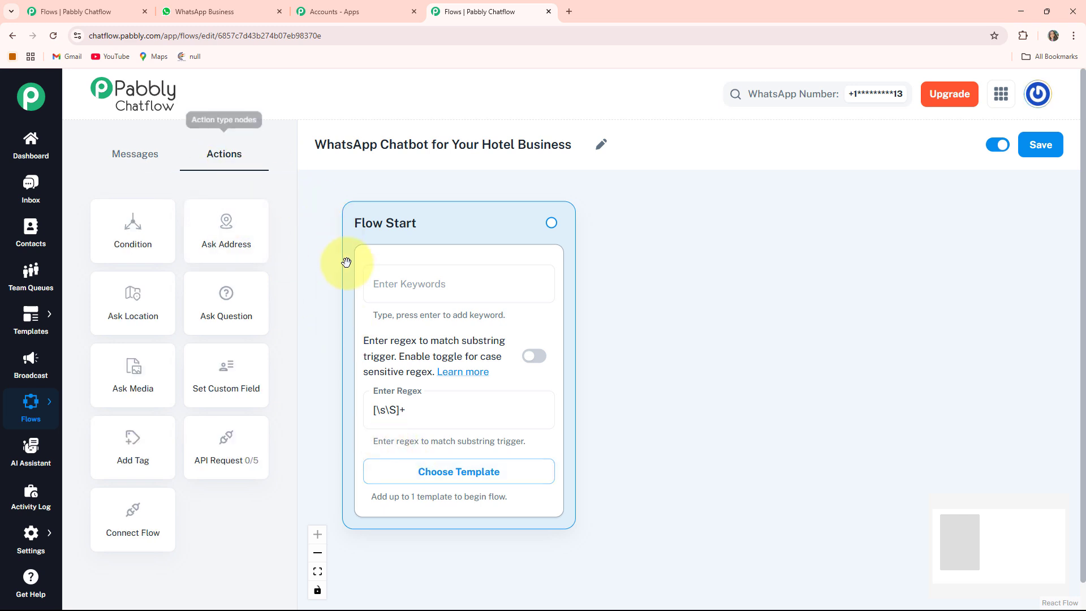
{"action": "left_click", "coordinate": [223, 311]}
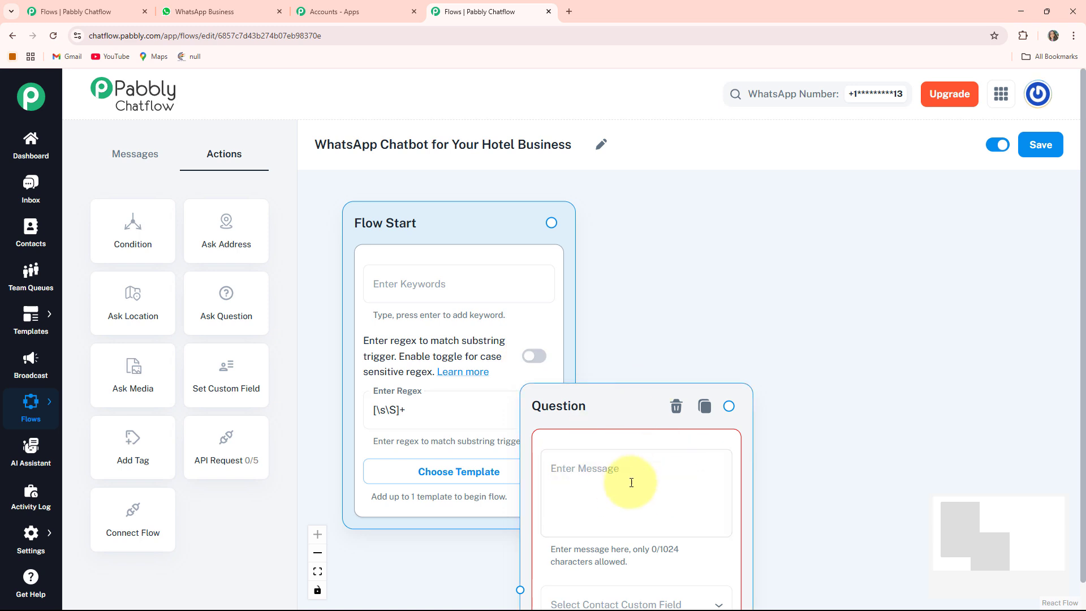
{"action": "left_click_drag", "start_coordinate": [563, 407], "coordinate": [649, 222]}
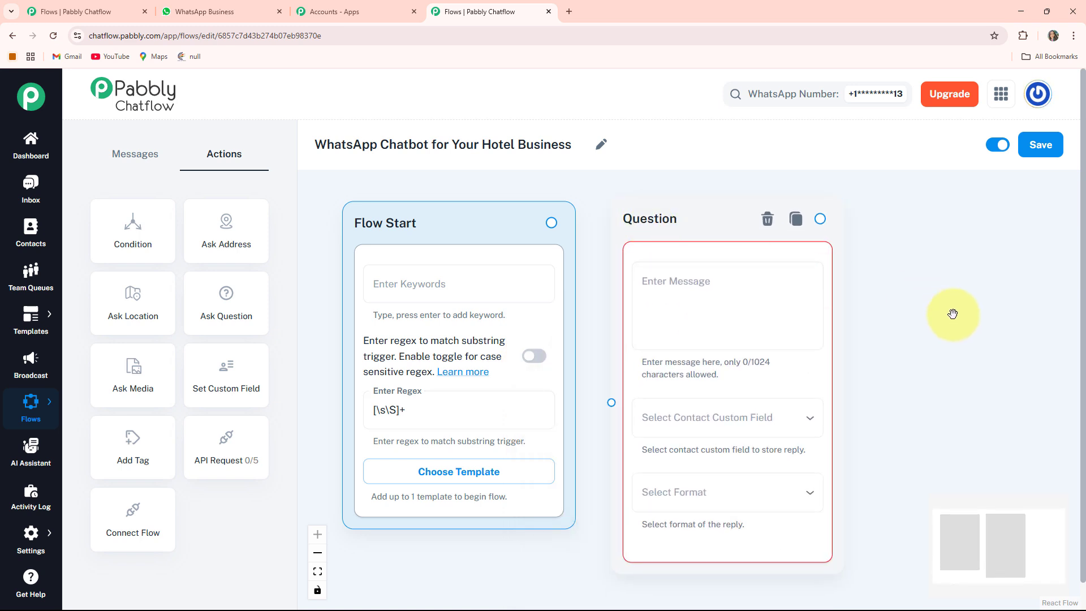
{"action": "left_click_drag", "start_coordinate": [949, 315], "coordinate": [856, 328]}
{"action": "left_click", "coordinate": [570, 302]}
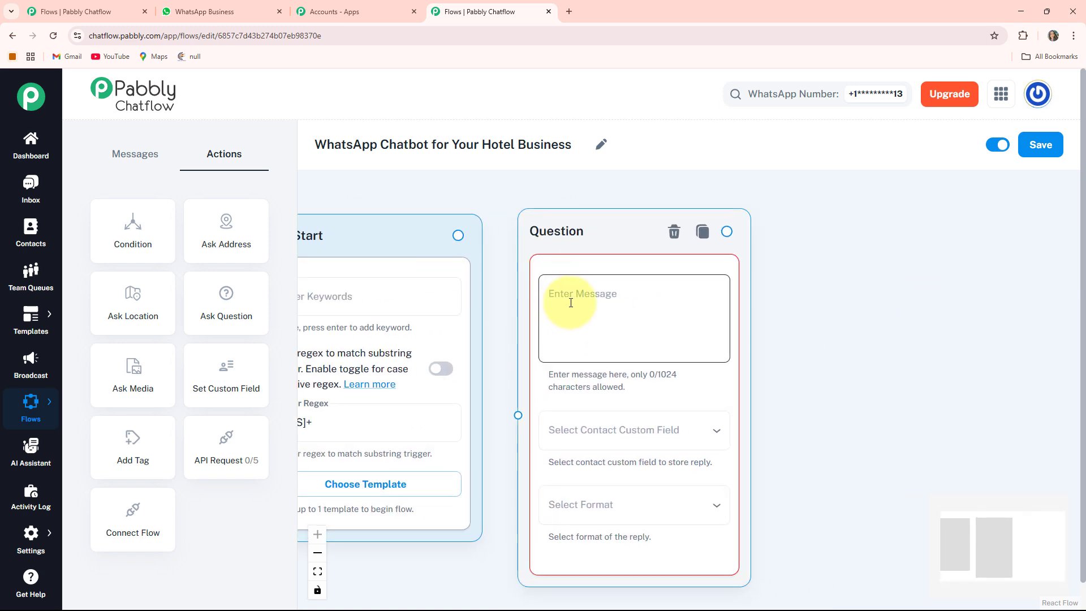
{"action": "key", "text": "ctrl+v"}
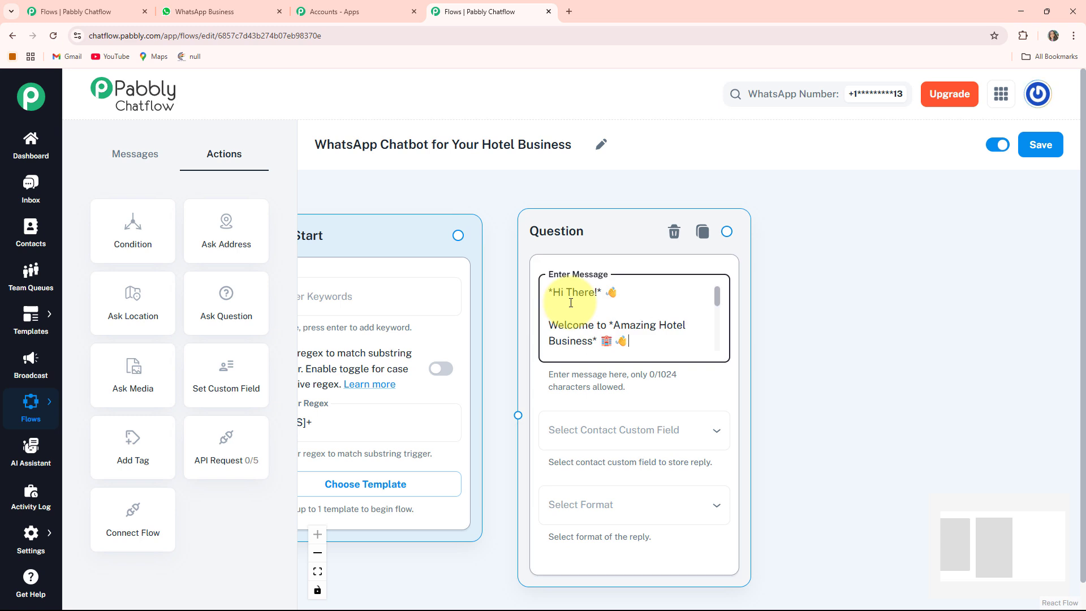
{"action": "scroll", "coordinate": [571, 303], "scroll_direction": "down", "scroll_amount": 3}
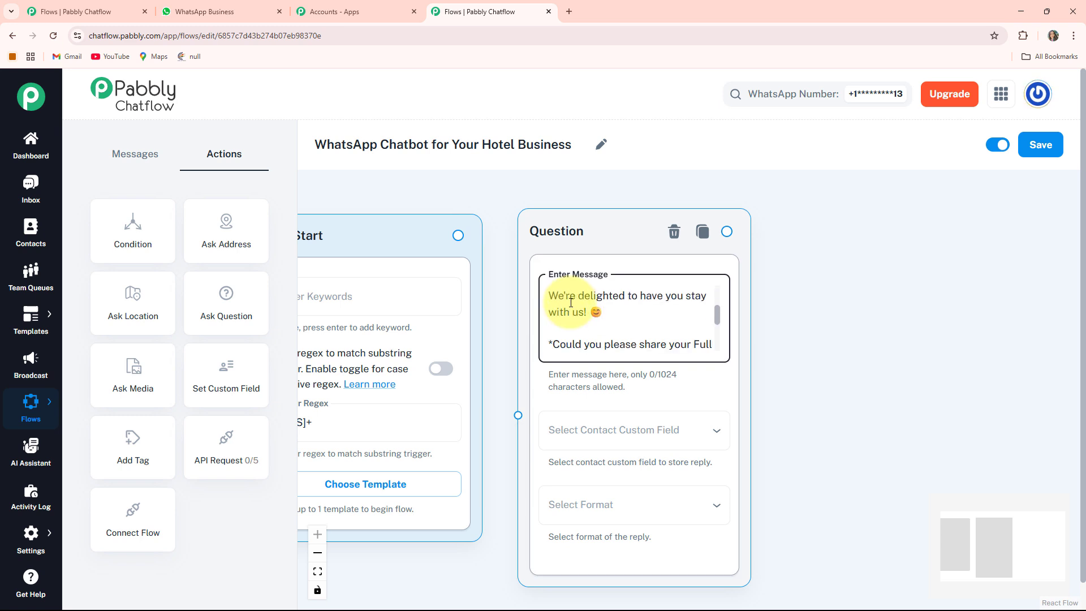
{"action": "key", "text": "Down"}
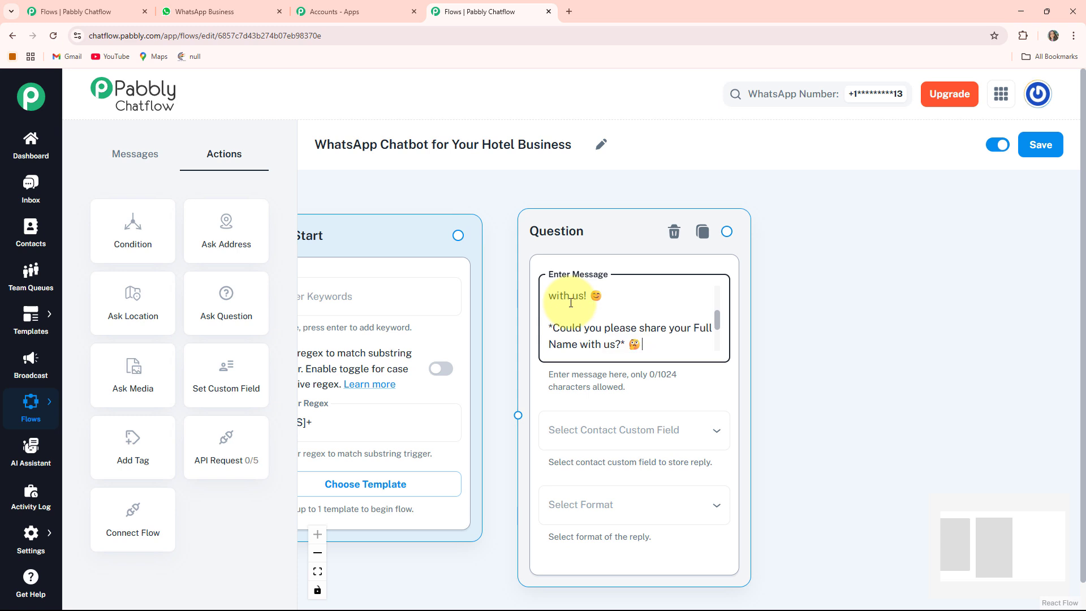
{"action": "key", "text": "Return"}
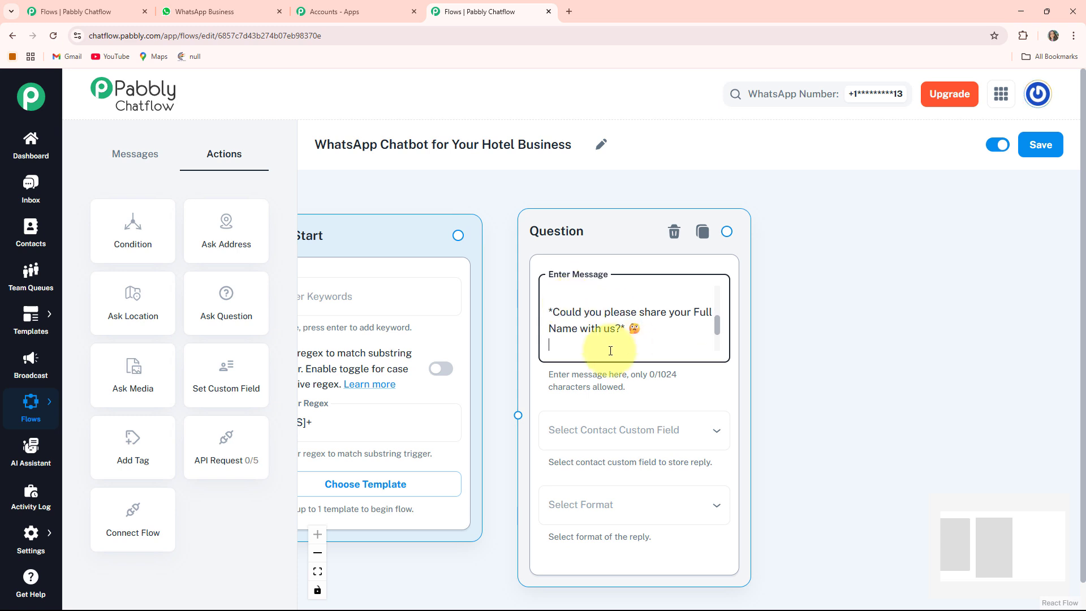
- Save the question's reply to the FullName field and require Text format
{"action": "left_click_drag", "start_coordinate": [793, 467], "coordinate": [785, 434]}
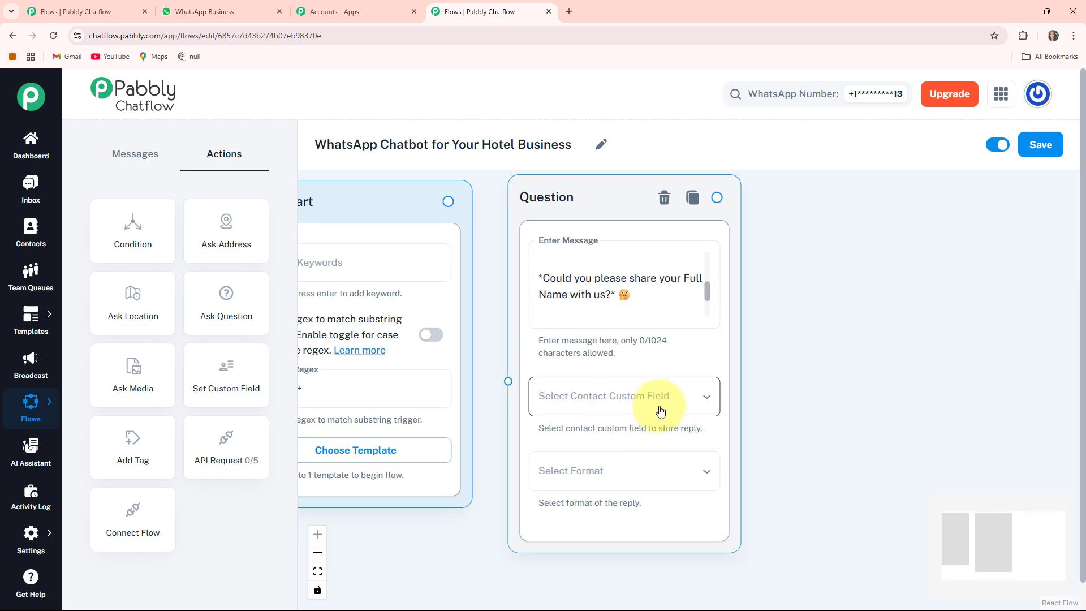
{"action": "left_click", "coordinate": [688, 407]}
{"action": "left_click", "coordinate": [565, 260]}
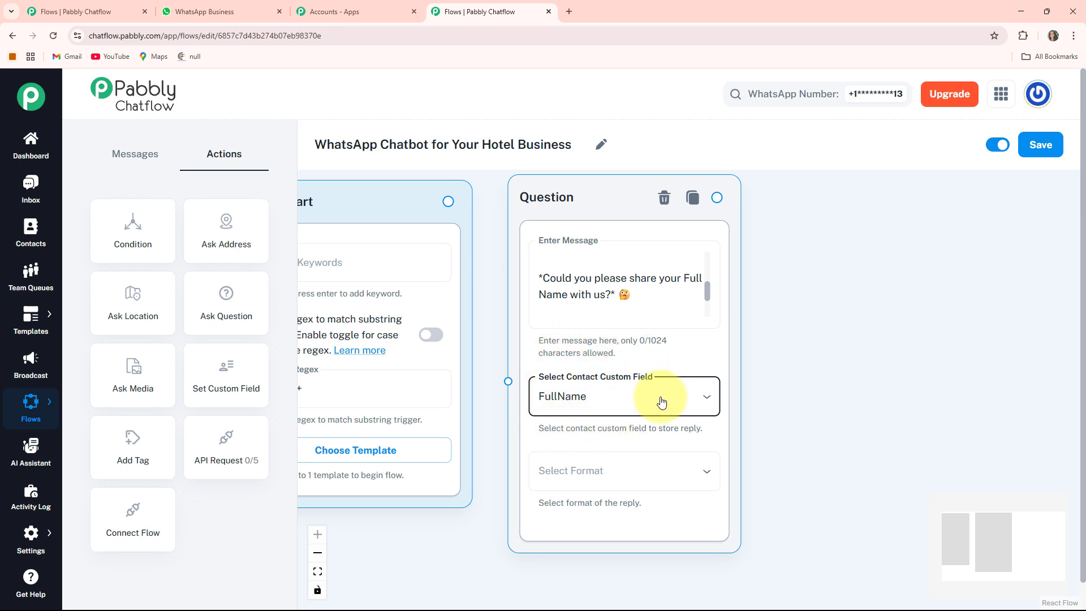
{"action": "left_click_drag", "start_coordinate": [775, 454], "coordinate": [790, 432]}
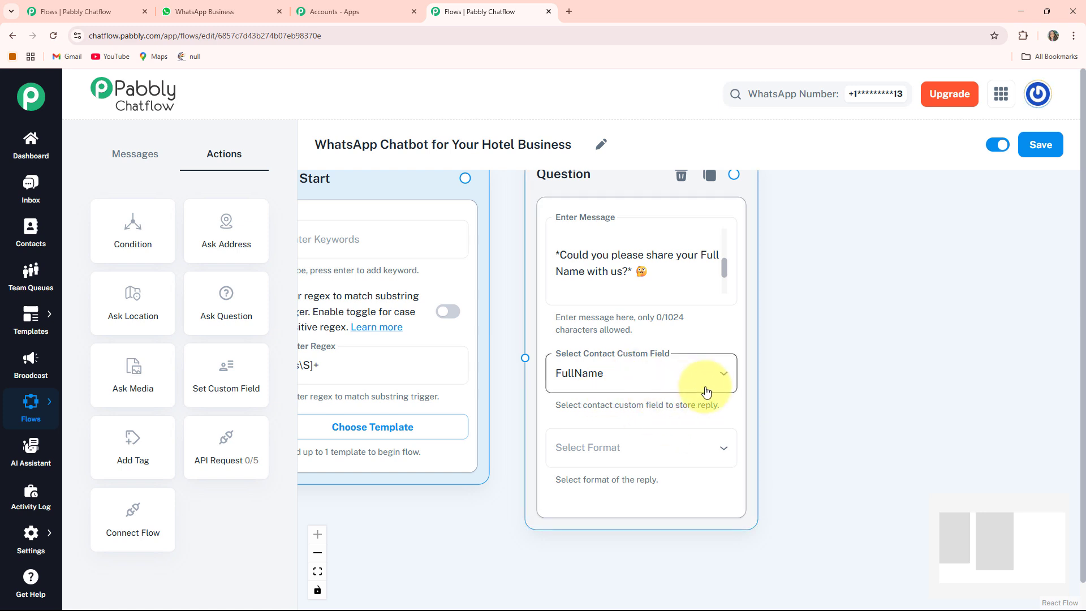
{"action": "left_click", "coordinate": [627, 444]}
{"action": "left_click", "coordinate": [517, 514]}
{"action": "left_click_drag", "start_coordinate": [803, 478], "coordinate": [800, 401]}
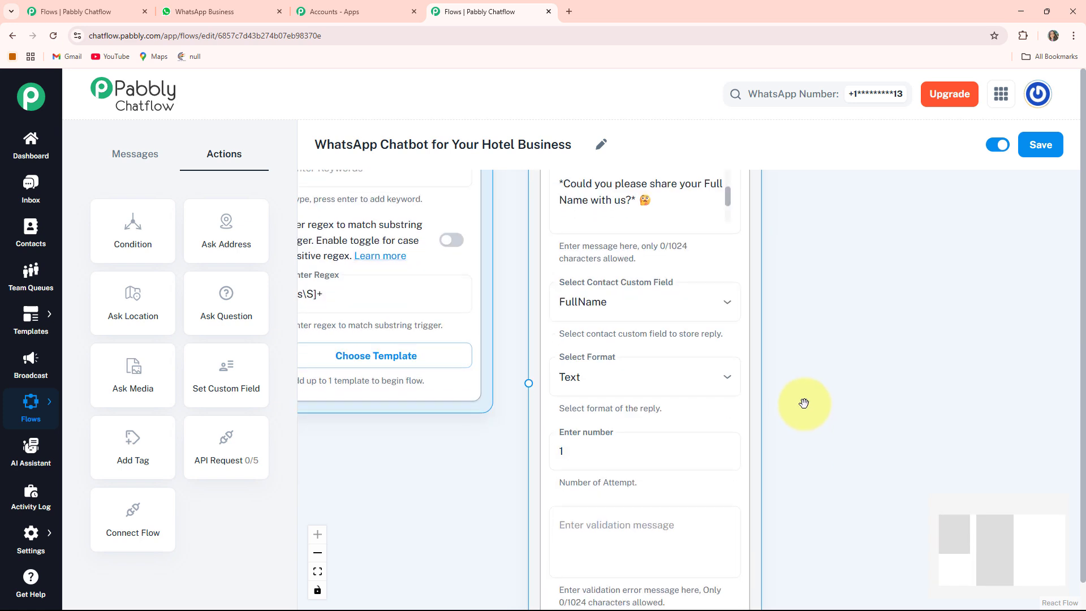
{"action": "scroll", "coordinate": [822, 514], "scroll_direction": "down", "scroll_amount": 2}
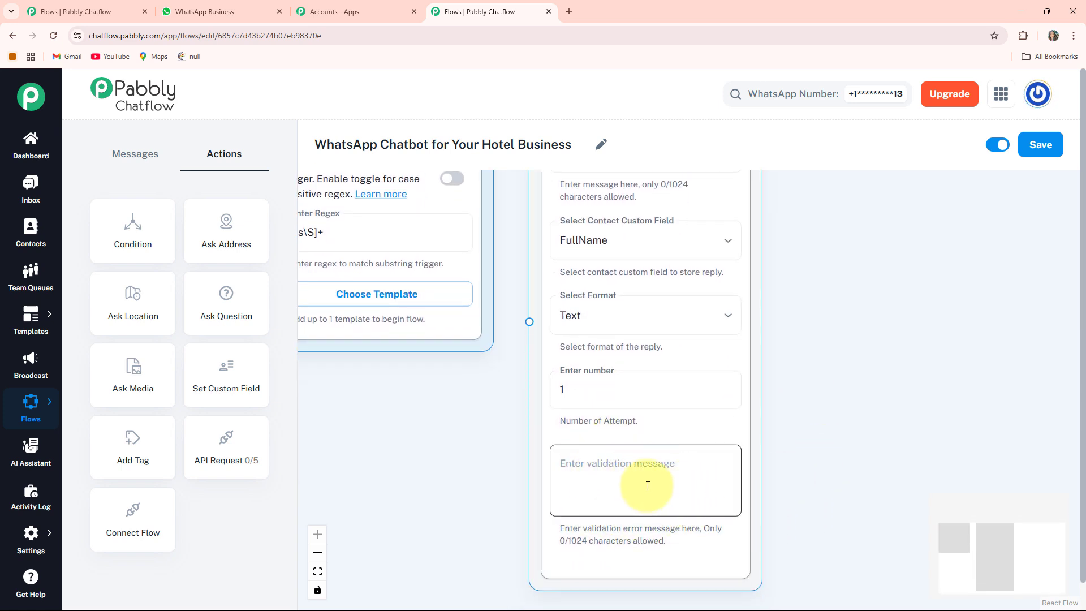
- Connect Flow Start to the full-name question and pan to free space on the right
{"action": "left_click_drag", "start_coordinate": [397, 411], "coordinate": [464, 538]}
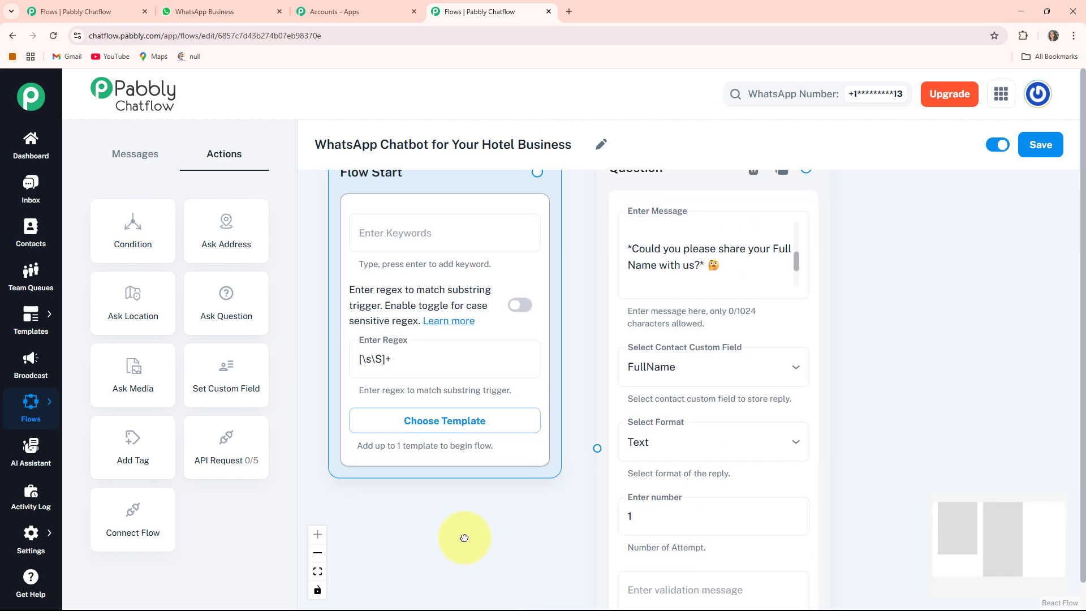
{"action": "left_click_drag", "start_coordinate": [526, 516], "coordinate": [515, 545]}
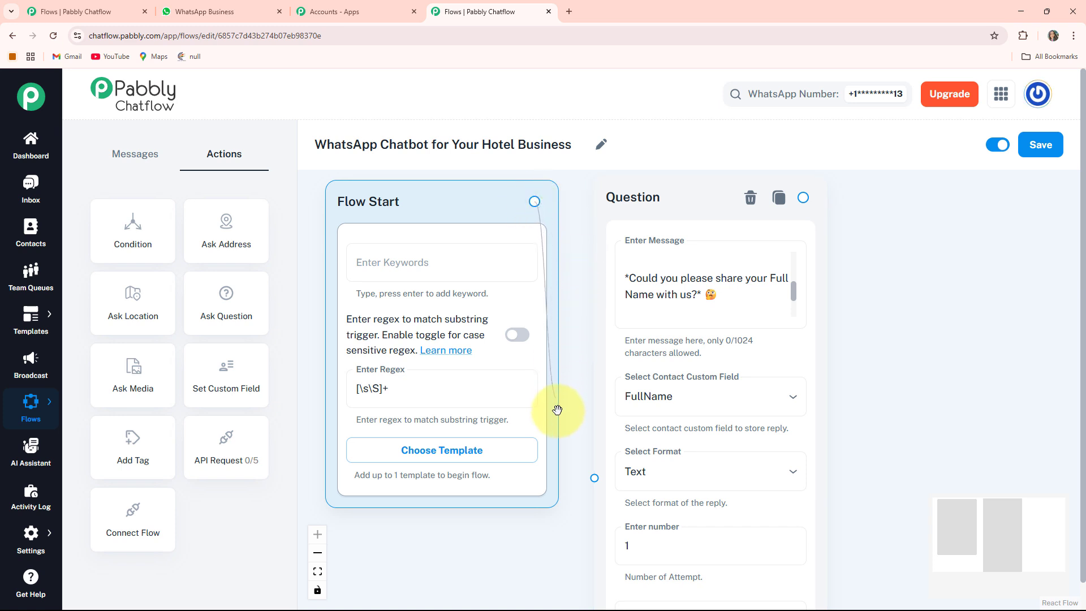
{"action": "left_click_drag", "start_coordinate": [594, 481], "coordinate": [594, 480]}
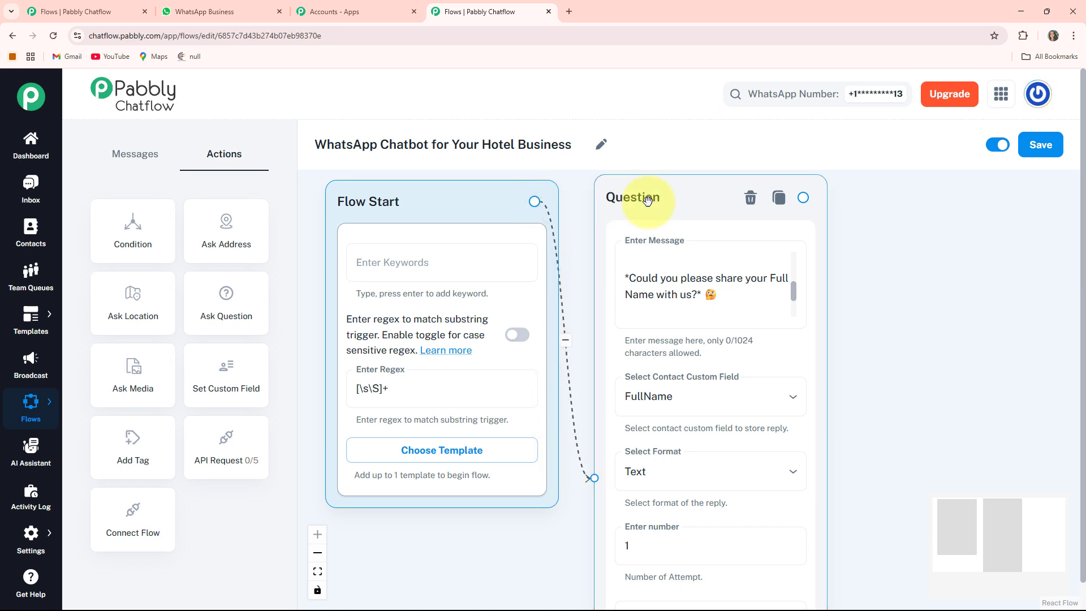
{"action": "scroll", "coordinate": [756, 318], "scroll_direction": "down", "scroll_amount": 2}
{"action": "scroll", "coordinate": [756, 318], "scroll_direction": "down", "scroll_amount": 1}
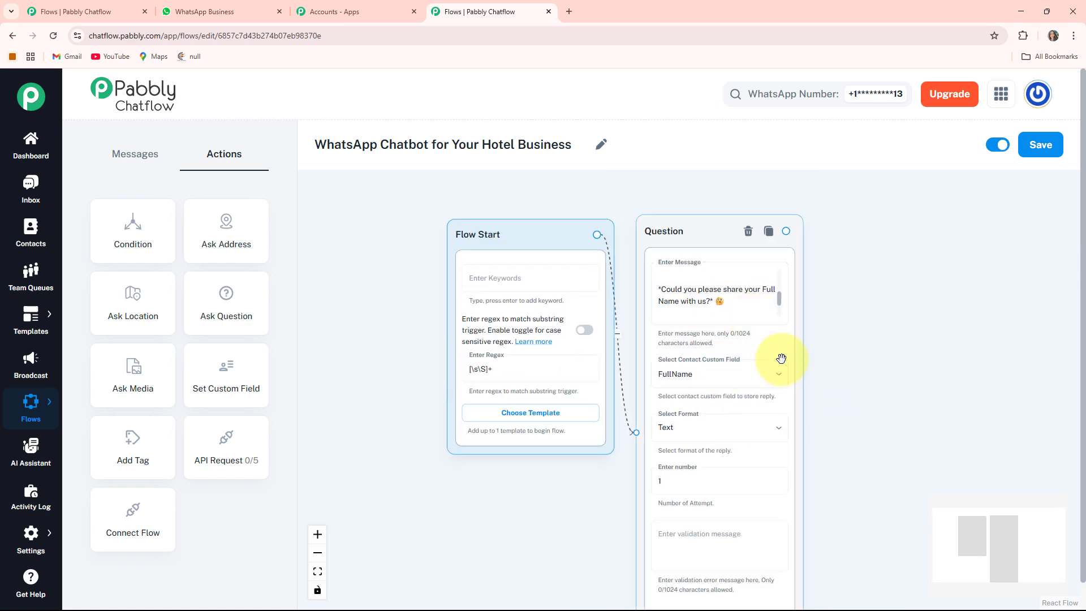
{"action": "left_click_drag", "start_coordinate": [844, 394], "coordinate": [647, 359]}
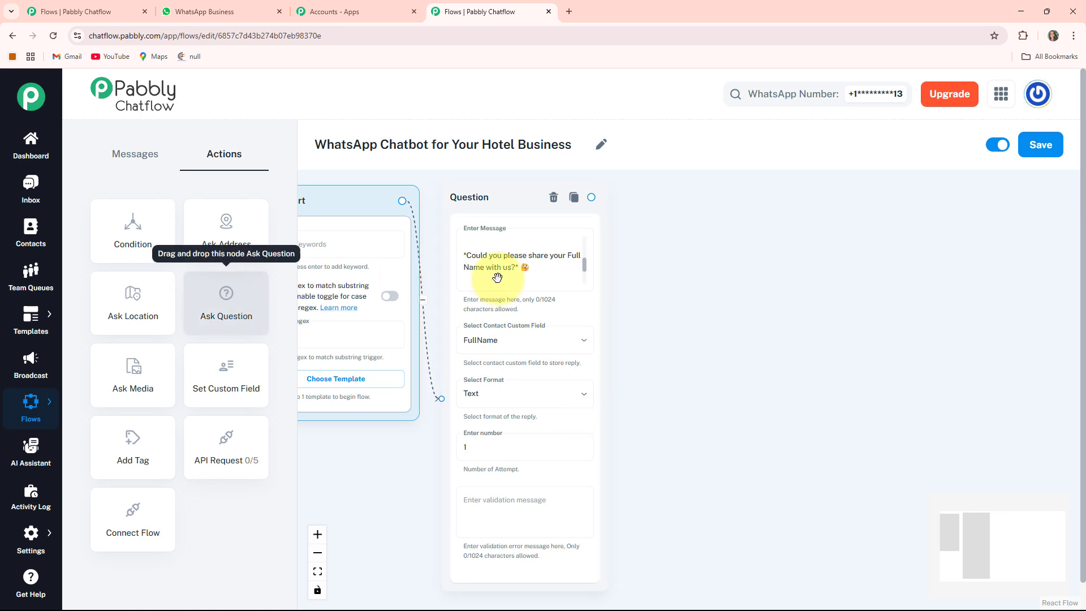
- Add a second Question node with the message asking for the guest's email
{"action": "left_click_drag", "start_coordinate": [232, 297], "coordinate": [679, 232]}
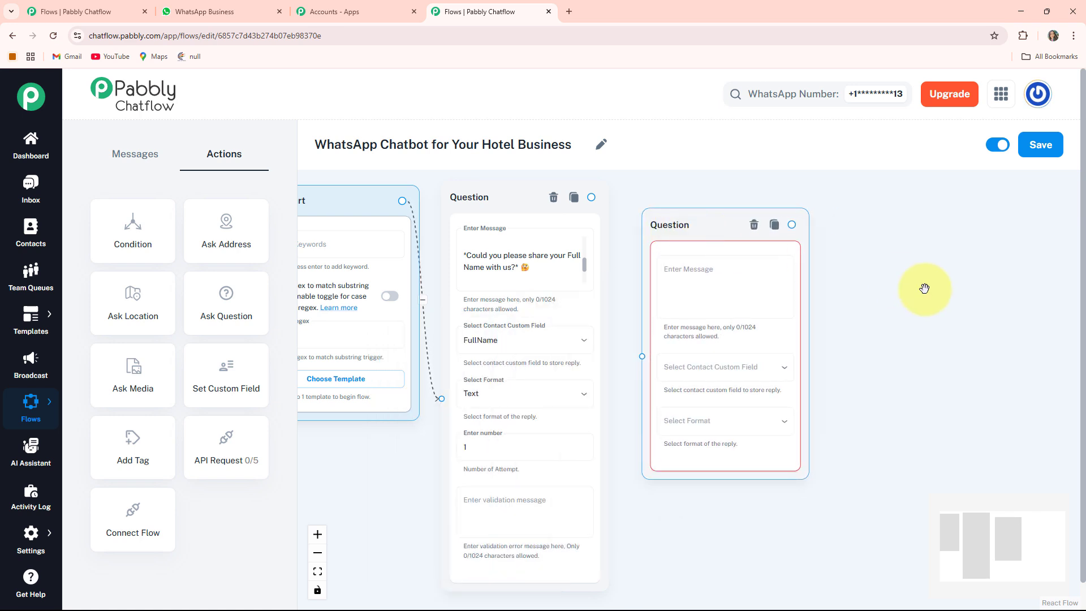
{"action": "left_click", "coordinate": [690, 286]}
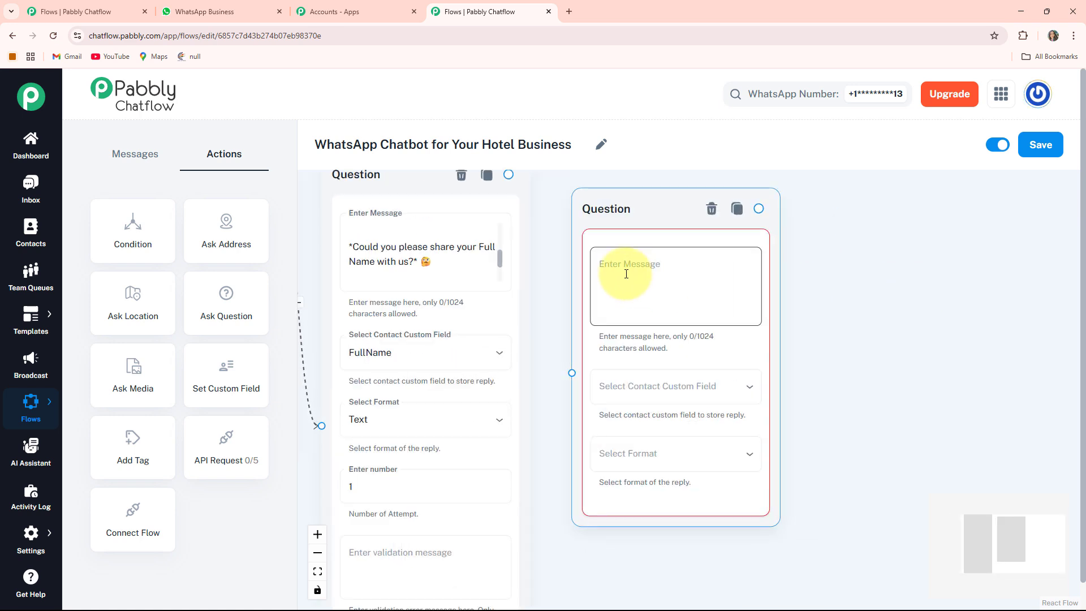
{"action": "key", "text": "ctrl+v"}
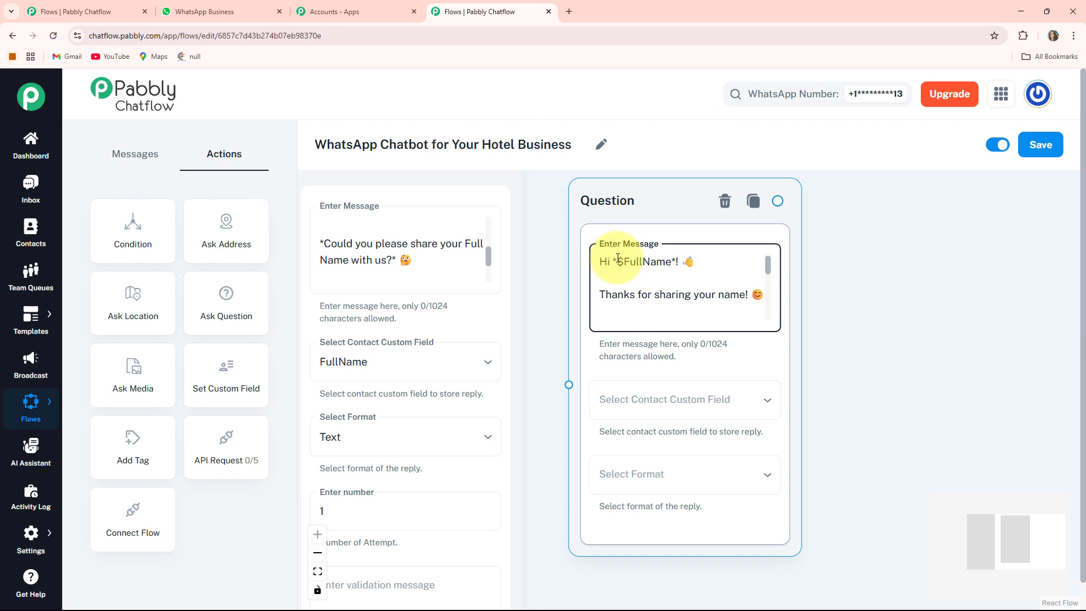
{"action": "scroll", "coordinate": [651, 268], "scroll_direction": "down", "scroll_amount": 2}
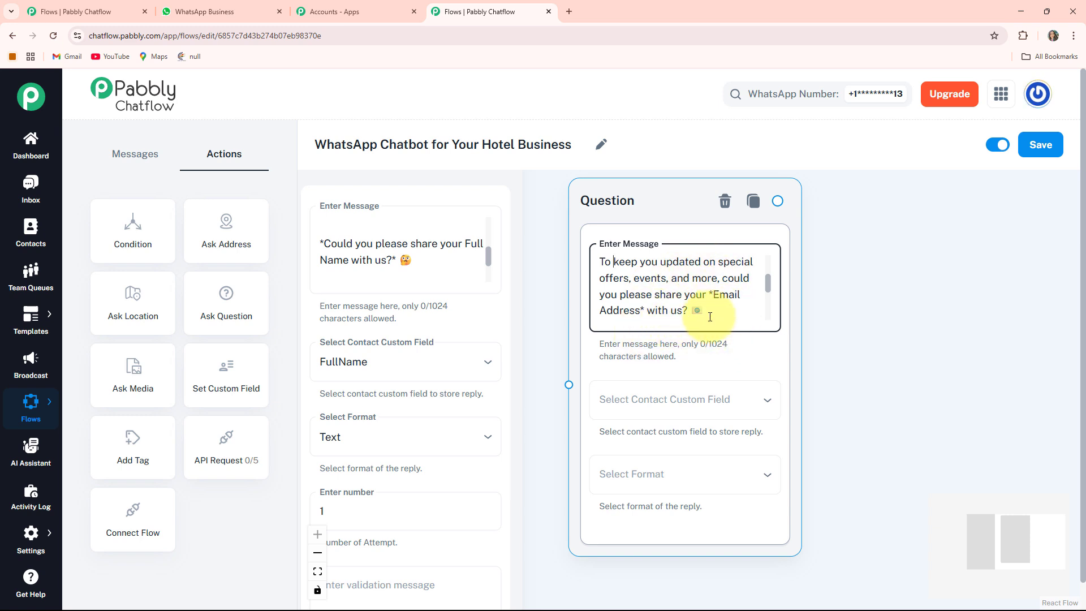
{"action": "scroll", "coordinate": [651, 314], "scroll_direction": "down", "scroll_amount": 1}
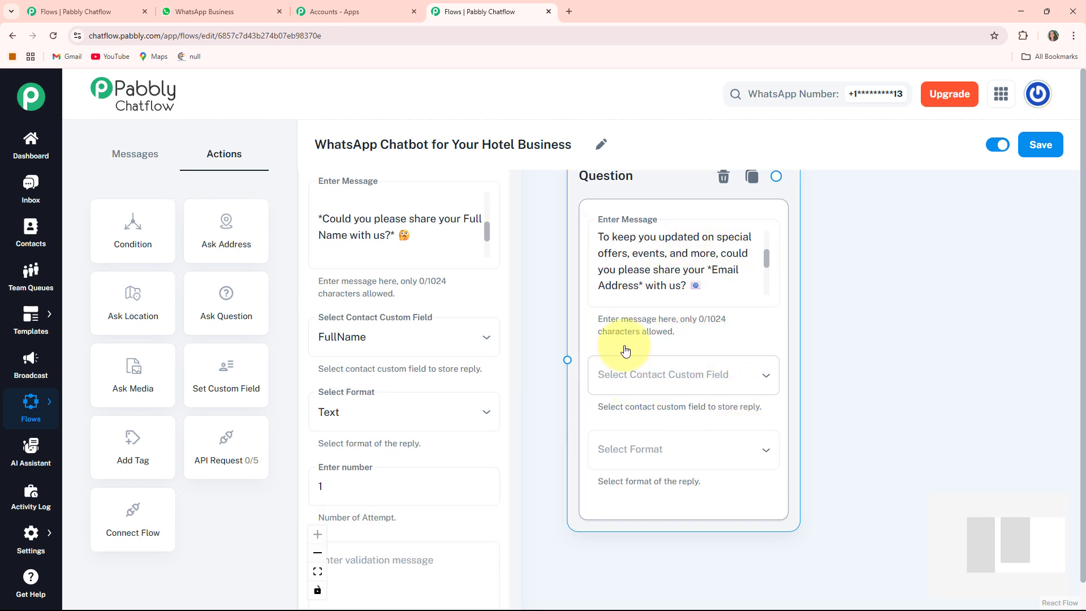
- Store the reply in the Email field and require Email format
{"action": "left_click", "coordinate": [702, 378]}
{"action": "left_click", "coordinate": [630, 291]}
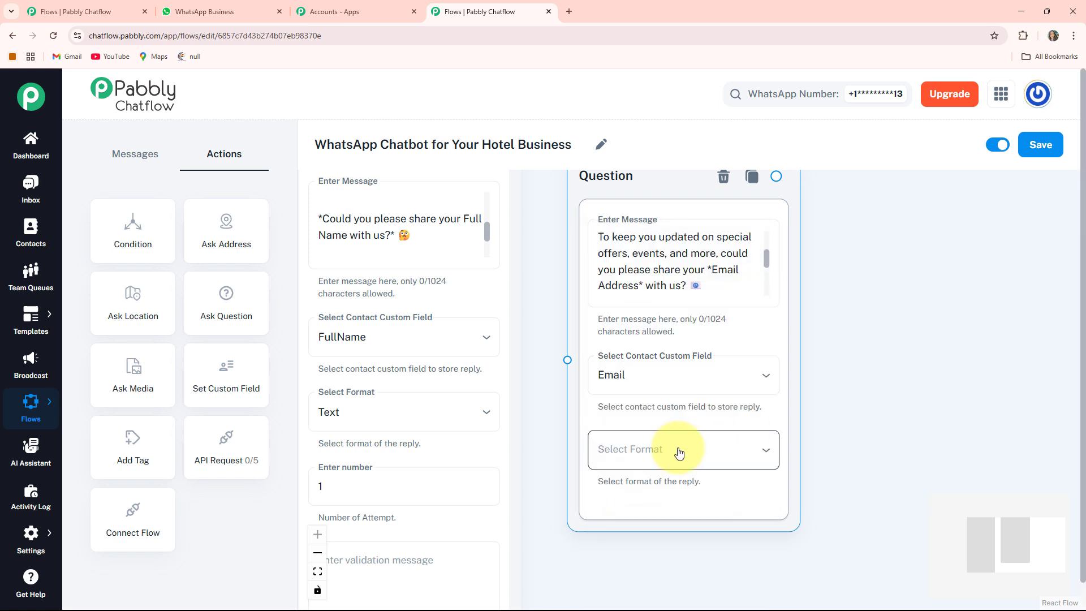
{"action": "left_click", "coordinate": [679, 453]}
{"action": "left_click", "coordinate": [620, 560]}
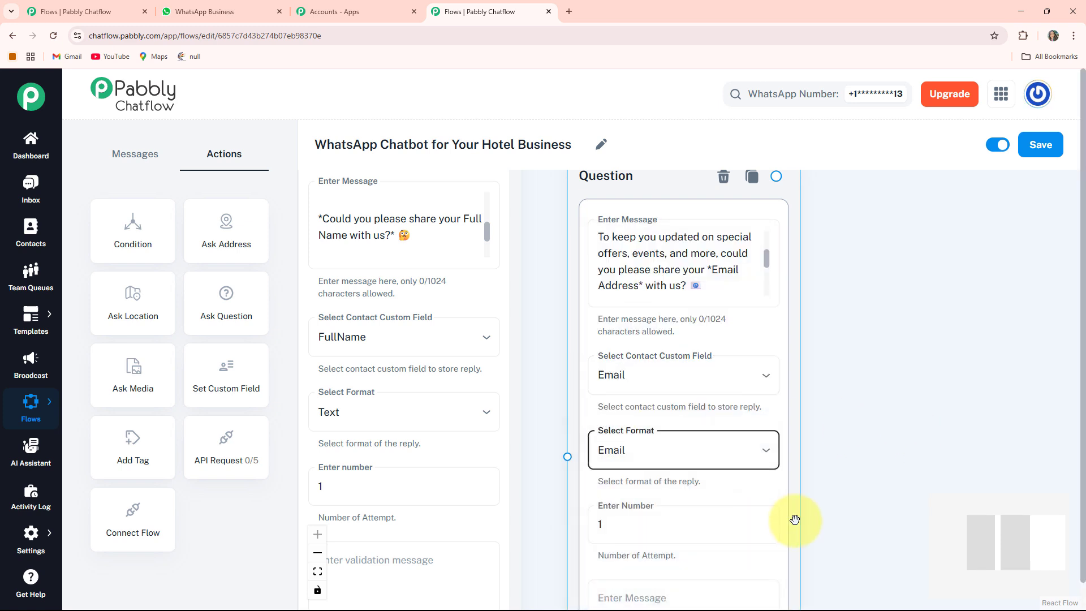
{"action": "scroll", "coordinate": [691, 483], "scroll_direction": "down", "scroll_amount": 2}
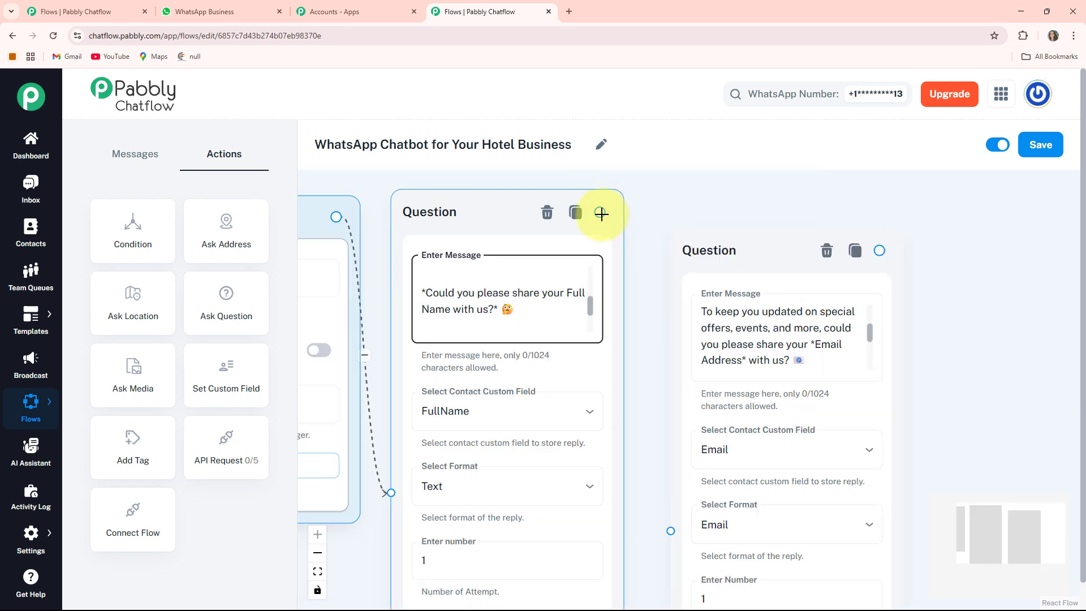
- Link the name question to the email question and arrange both in view
{"action": "left_click_drag", "start_coordinate": [601, 213], "coordinate": [645, 464]}
{"action": "left_click_drag", "start_coordinate": [667, 531], "coordinate": [670, 531]}
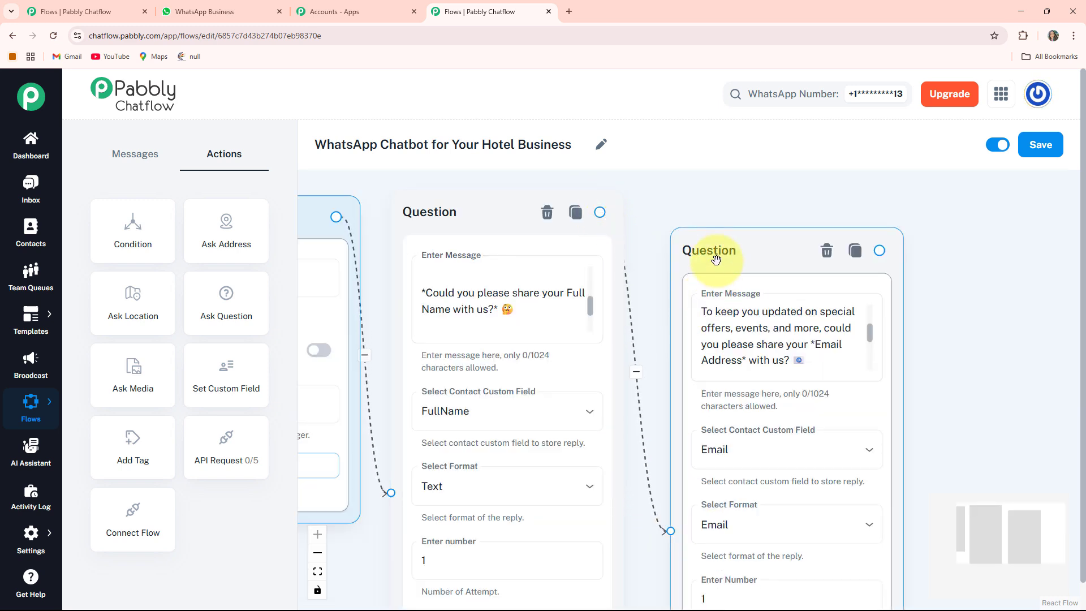
{"action": "left_click_drag", "start_coordinate": [715, 249], "coordinate": [698, 212]}
{"action": "left_click", "coordinate": [639, 338]}
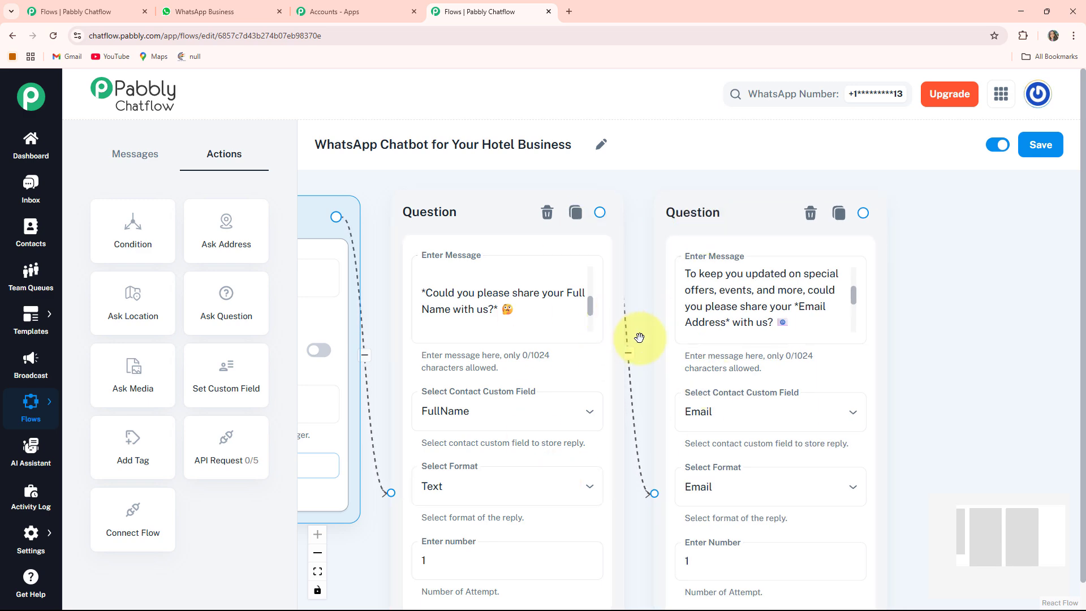
{"action": "scroll", "coordinate": [639, 338], "scroll_direction": "down", "scroll_amount": 3}
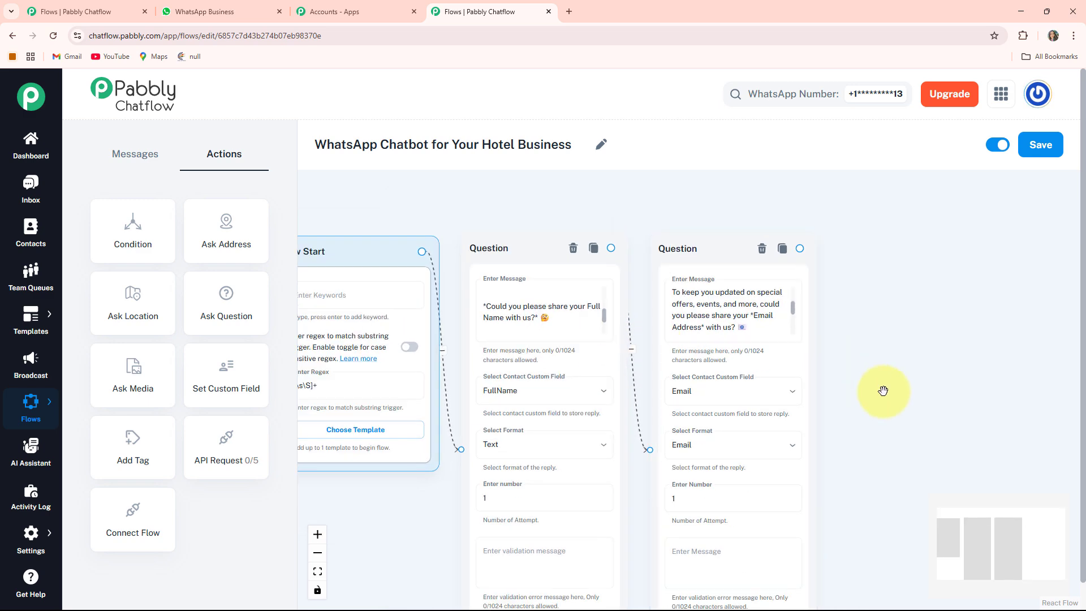
{"action": "left_click_drag", "start_coordinate": [877, 383], "coordinate": [780, 315]}
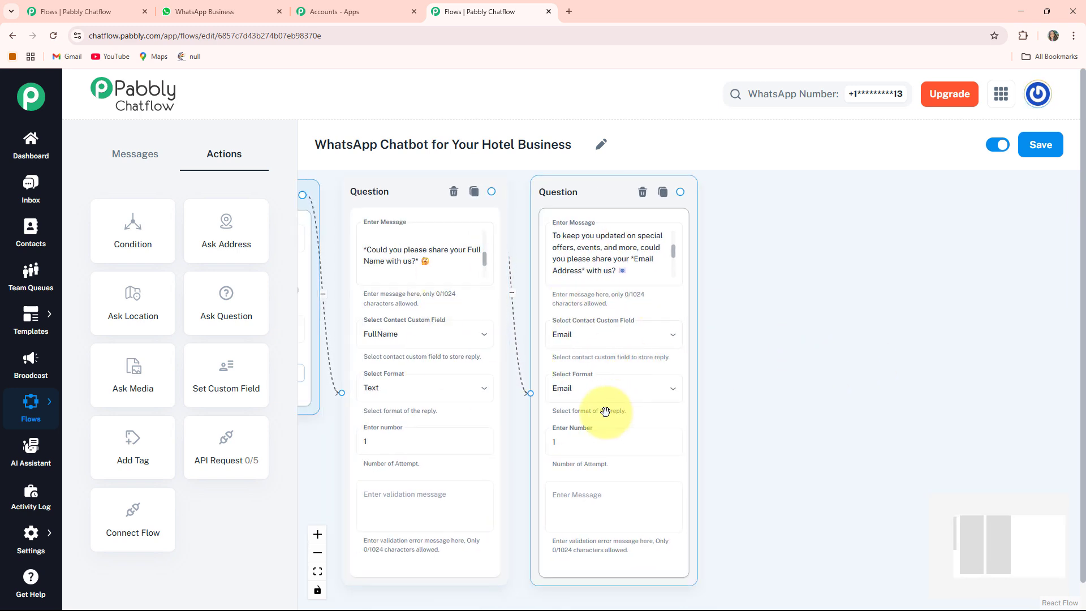
{"action": "left_click_drag", "start_coordinate": [819, 361], "coordinate": [694, 348]}
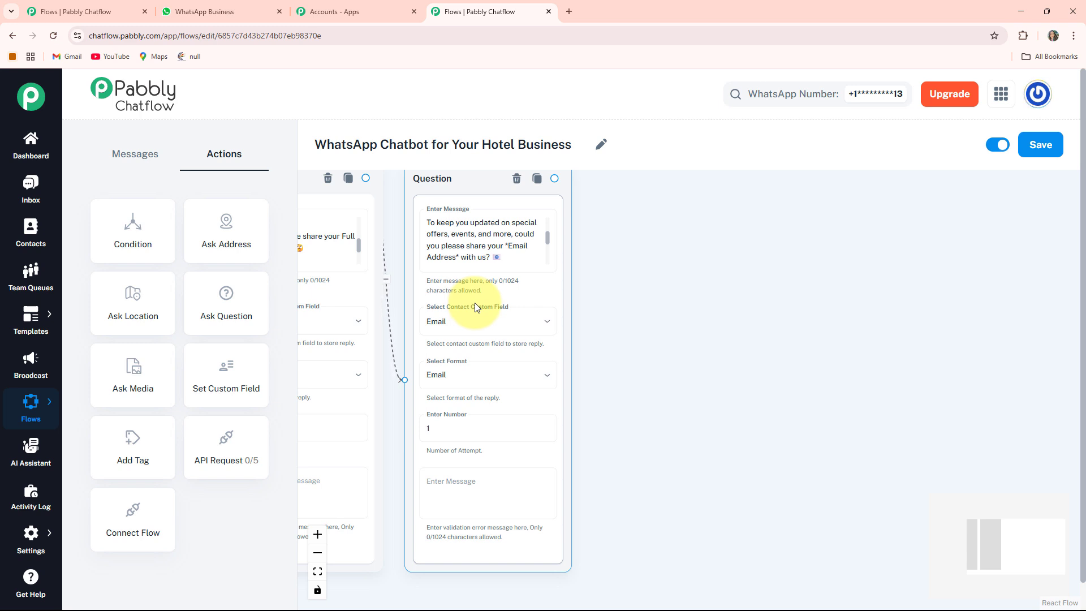
- Add a media message node to the right of the email question
{"action": "left_click", "coordinate": [133, 158]}
{"action": "left_click_drag", "start_coordinate": [664, 306], "coordinate": [629, 306]}
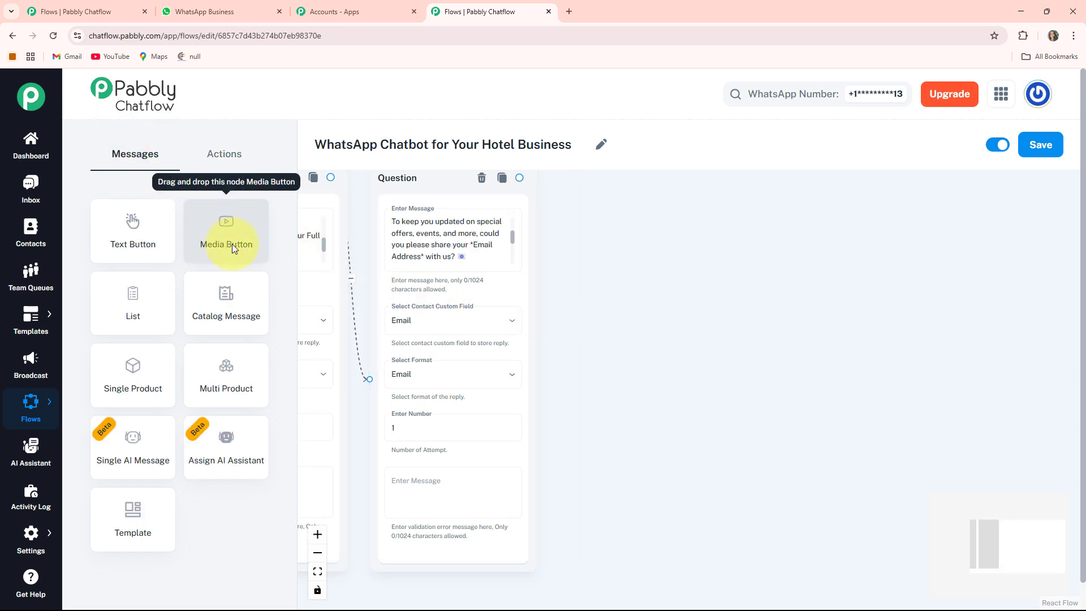
{"action": "left_click_drag", "start_coordinate": [224, 238], "coordinate": [612, 301]}
{"action": "left_click_drag", "start_coordinate": [516, 311], "coordinate": [957, 194]}
{"action": "left_click_drag", "start_coordinate": [905, 533], "coordinate": [640, 505]}
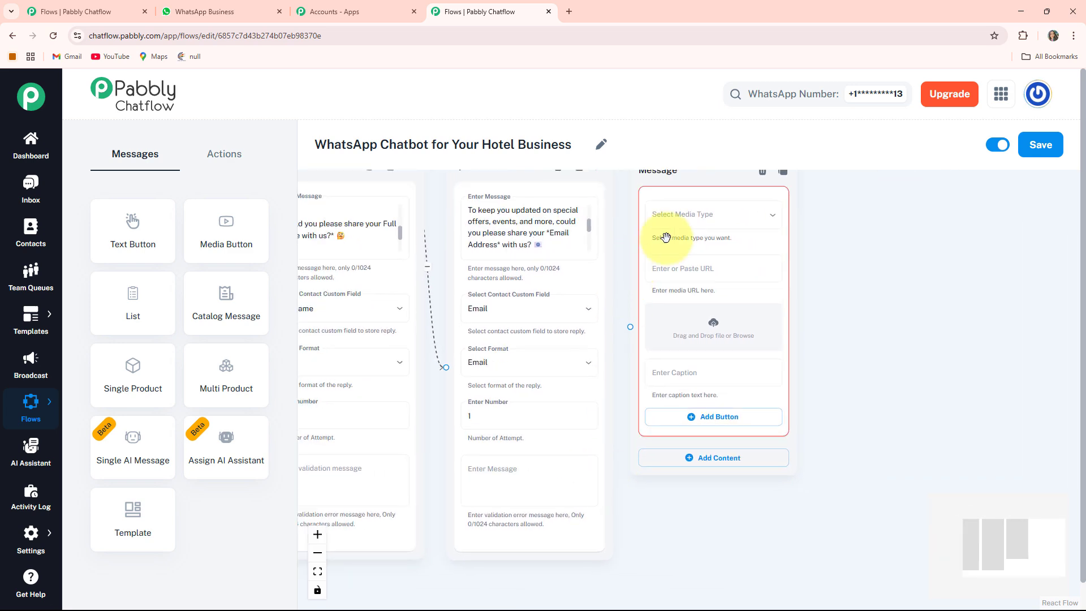
- Make the media message an Image and upload the Amazing Hotel screenshot
{"action": "left_click", "coordinate": [703, 224]}
{"action": "left_click", "coordinate": [645, 245]}
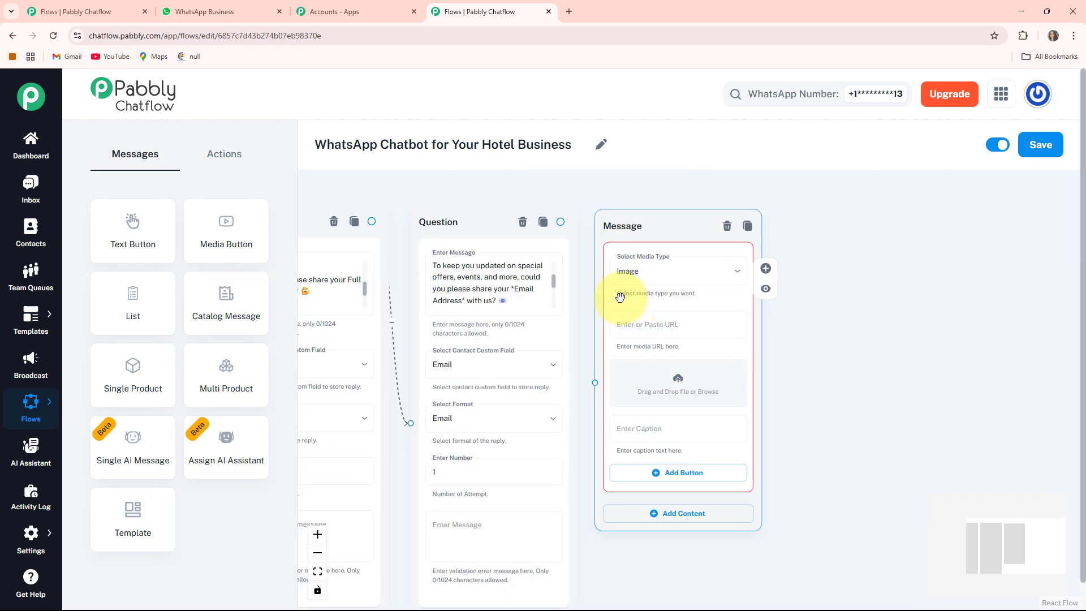
{"action": "left_click", "coordinate": [683, 387]}
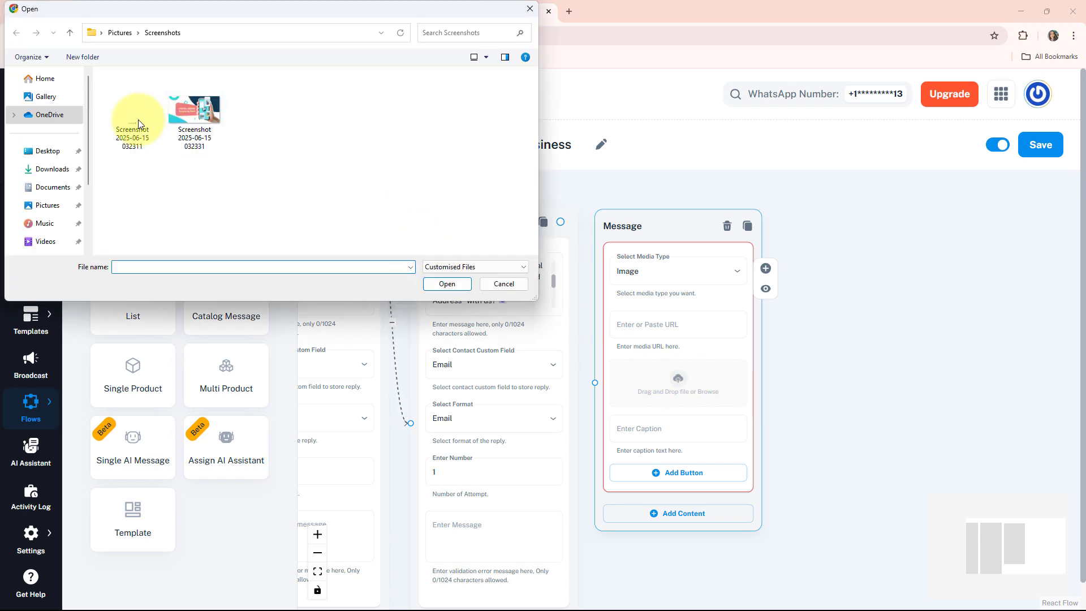
{"action": "double_click", "coordinate": [138, 120]}
{"action": "left_click_drag", "start_coordinate": [805, 467], "coordinate": [742, 376]}
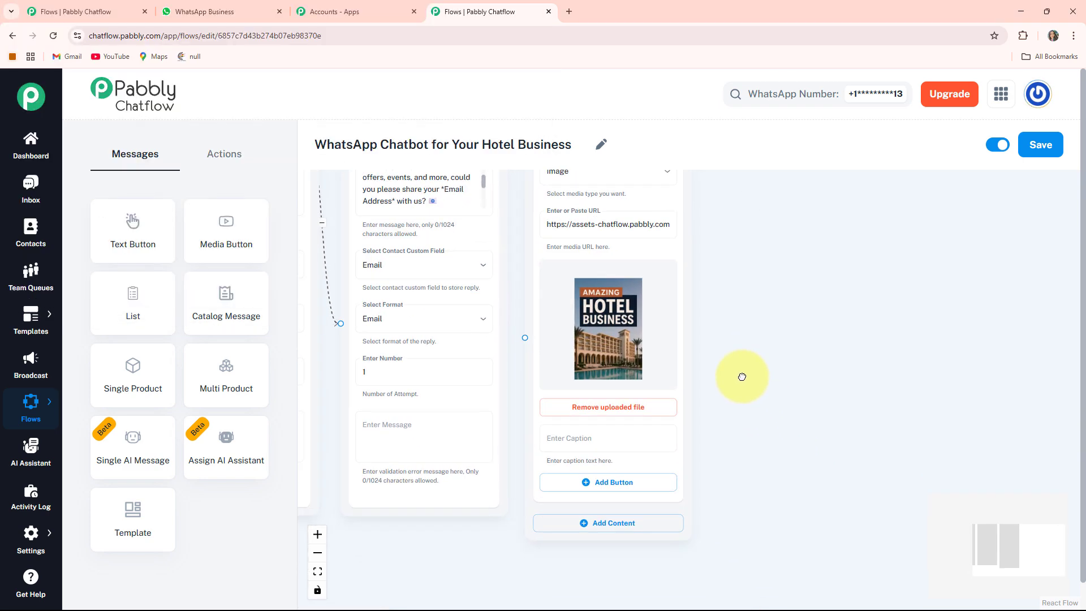
{"action": "scroll", "coordinate": [742, 376], "scroll_direction": "down", "scroll_amount": 2}
{"action": "scroll", "coordinate": [742, 376], "scroll_direction": "up", "scroll_amount": 1}
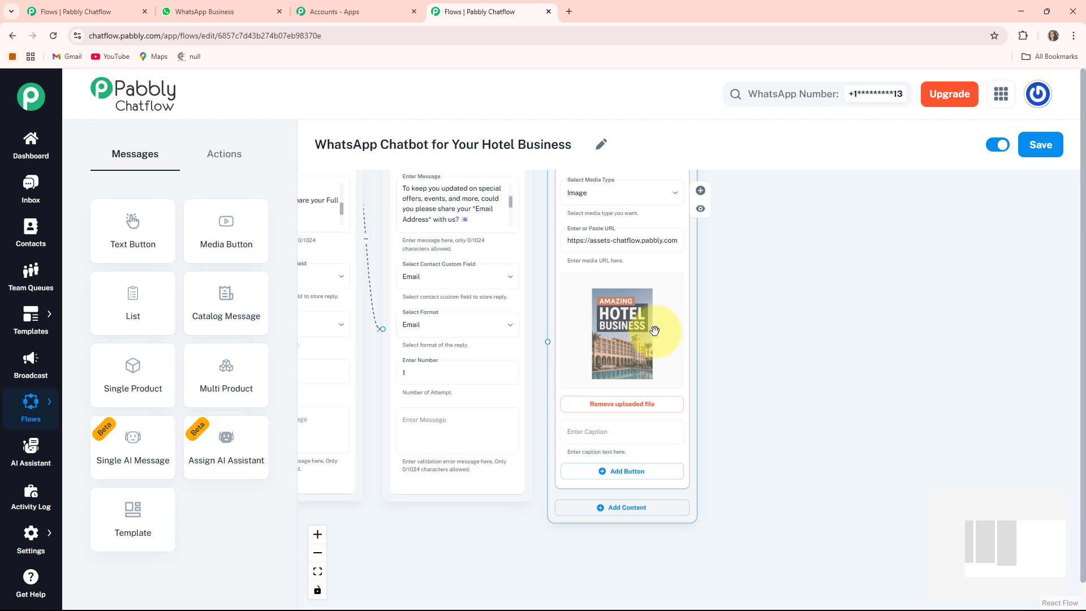
- Connect the email question's output to the image message
{"action": "left_click_drag", "start_coordinate": [727, 338], "coordinate": [766, 376]}
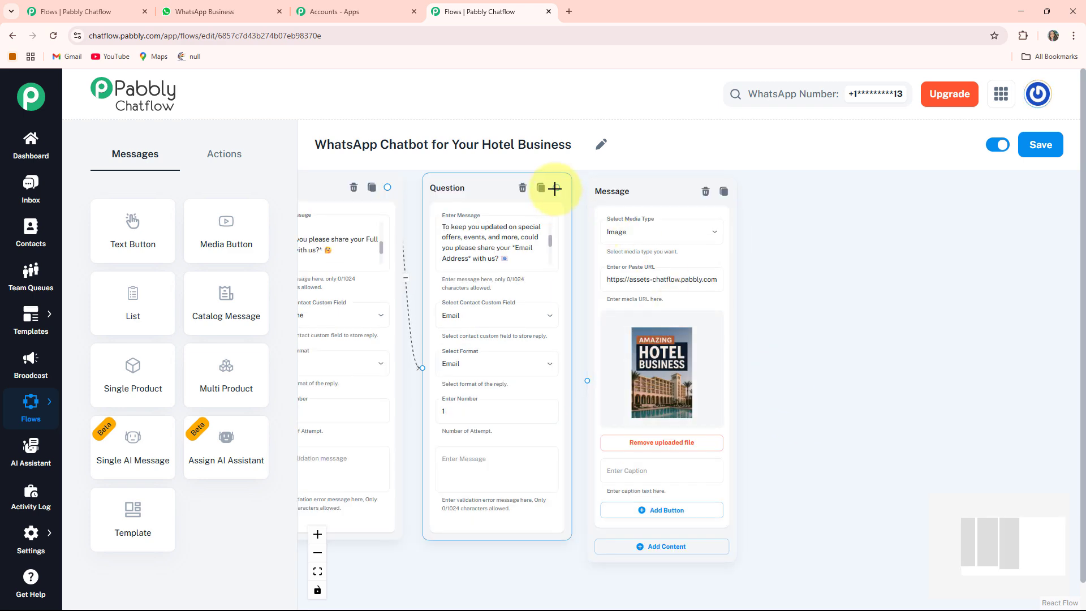
{"action": "left_click_drag", "start_coordinate": [554, 188], "coordinate": [587, 416]}
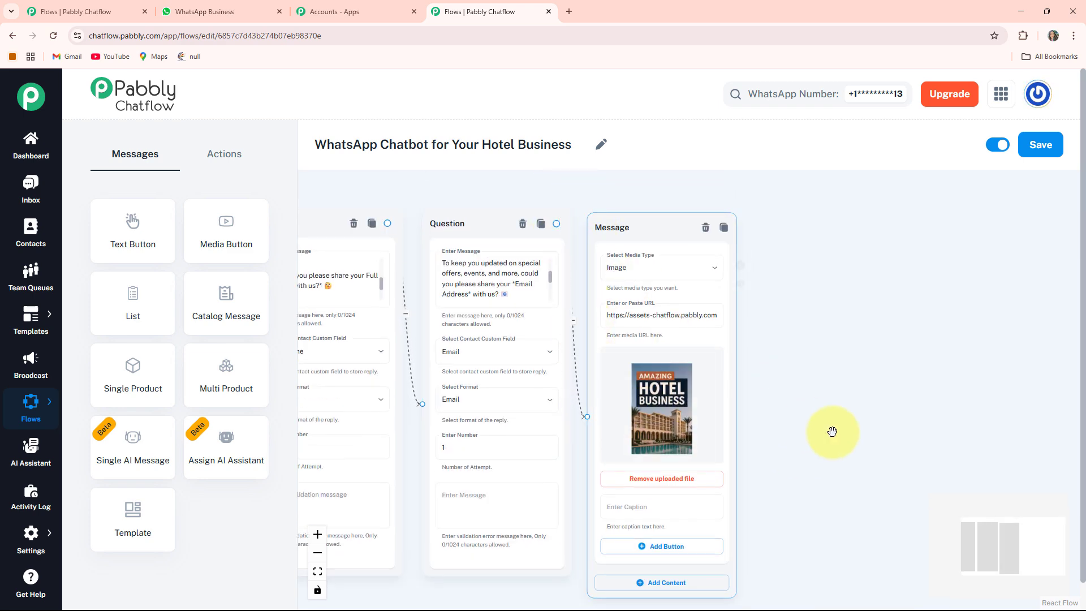
{"action": "left_click_drag", "start_coordinate": [824, 400], "coordinate": [762, 208]}
{"action": "left_click_drag", "start_coordinate": [667, 305], "coordinate": [684, 306]}
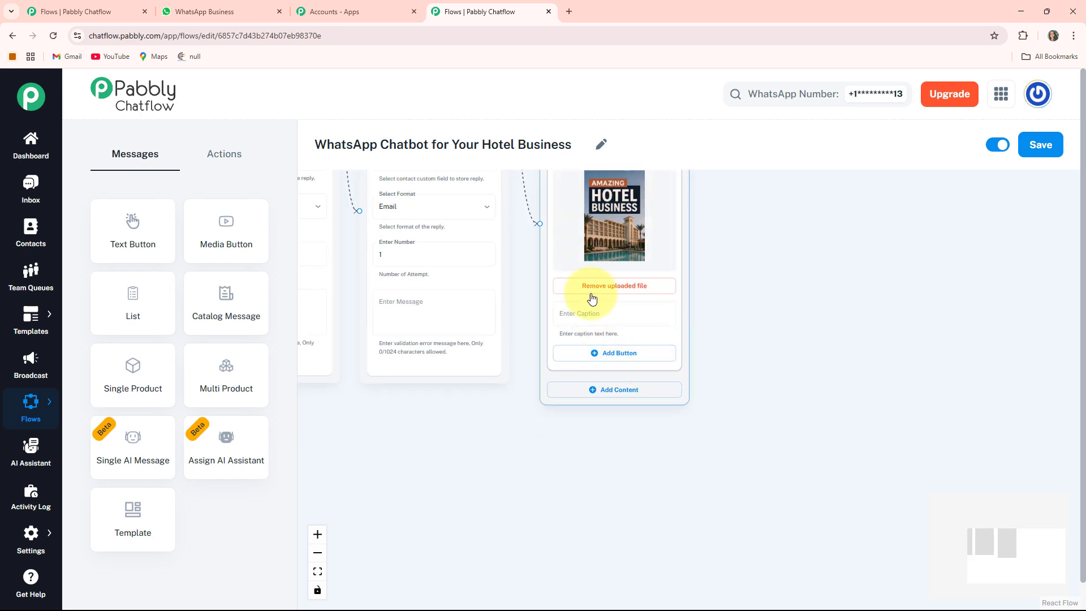
{"action": "left_click", "coordinate": [565, 401]}
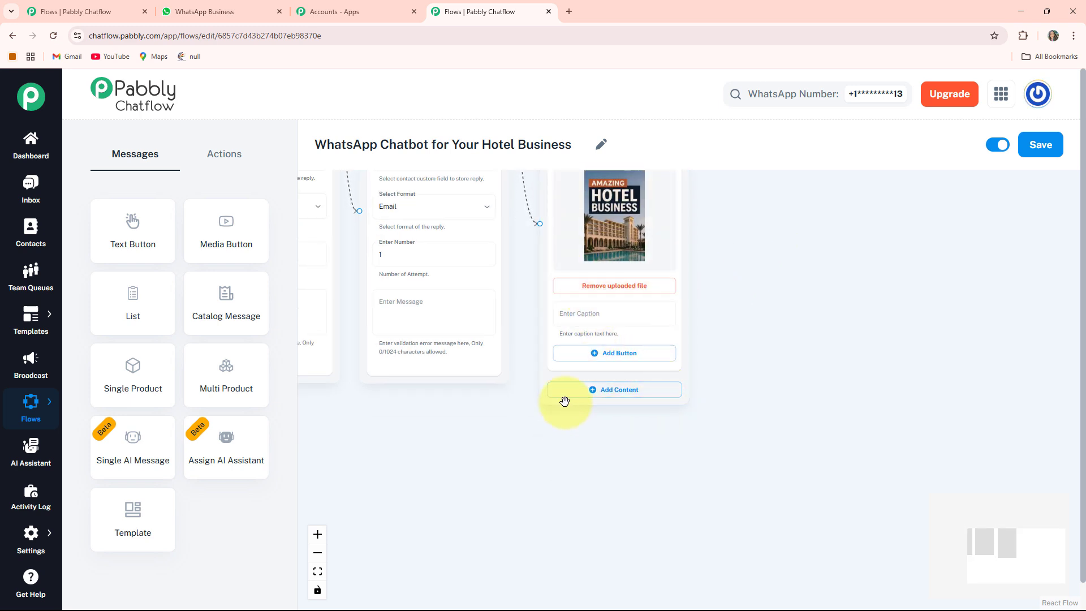
- Add a text-with-buttons block to the hotel image message and paste the FullName thank-you welcome text
{"action": "left_click", "coordinate": [624, 390]}
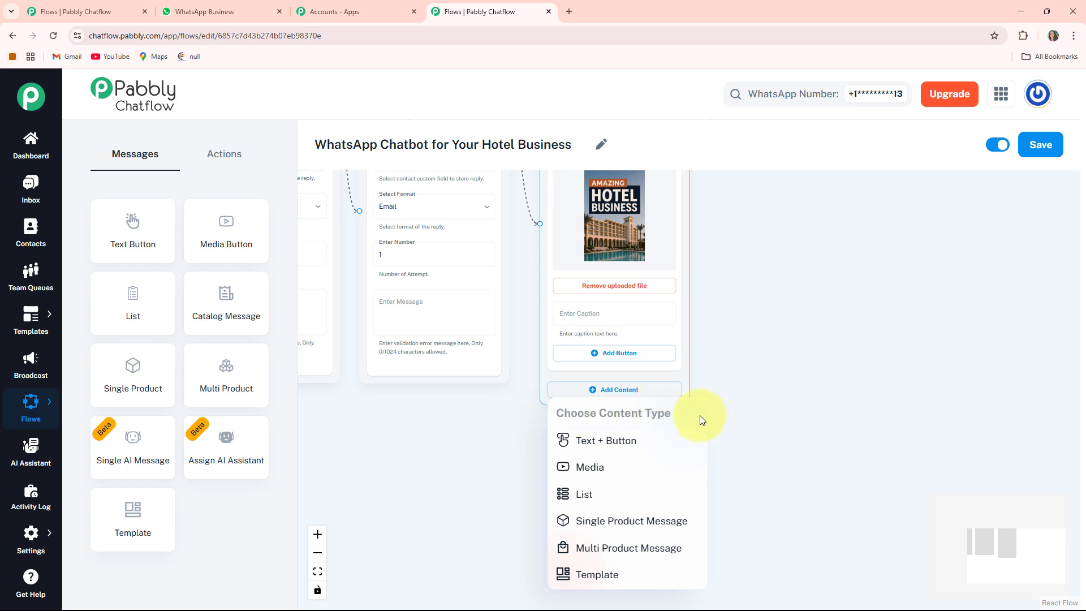
{"action": "left_click", "coordinate": [619, 446]}
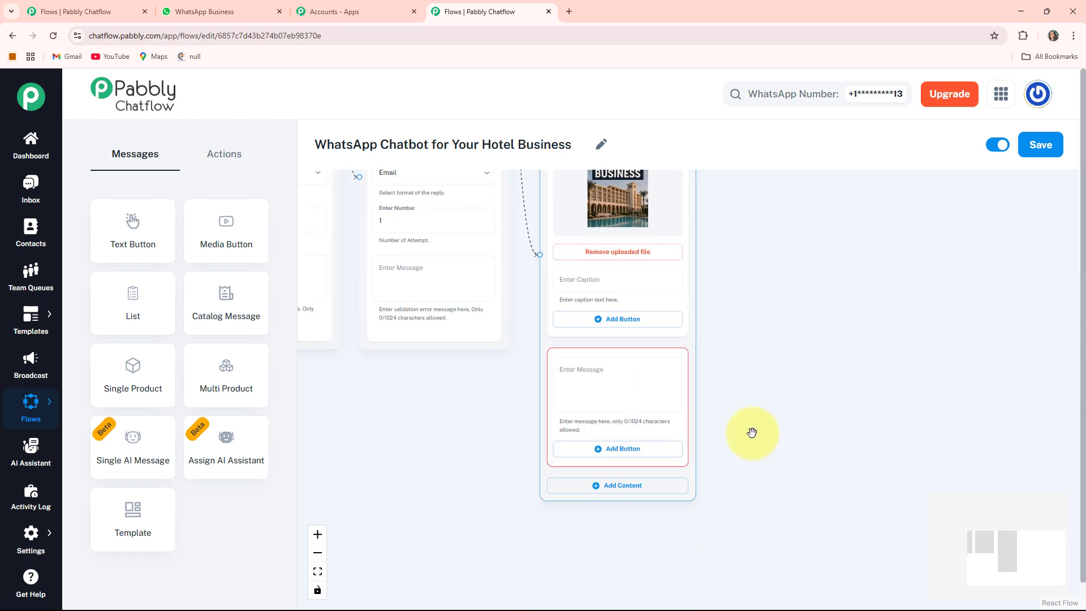
{"action": "scroll", "coordinate": [611, 375], "scroll_direction": "up", "scroll_amount": 3}
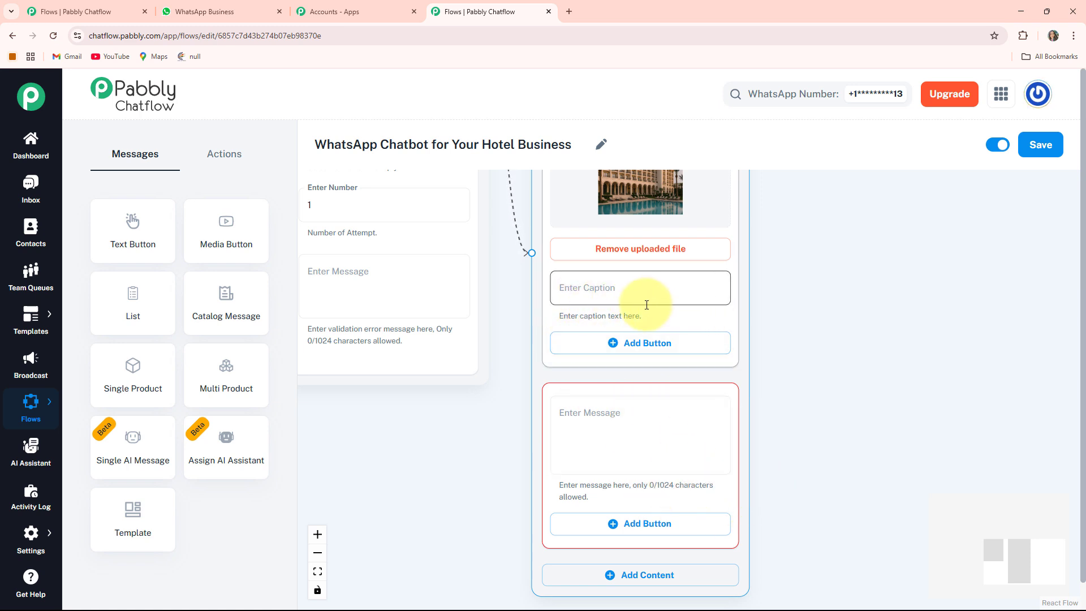
{"action": "left_click", "coordinate": [611, 397]}
{"action": "key", "text": "ctrl+v"}
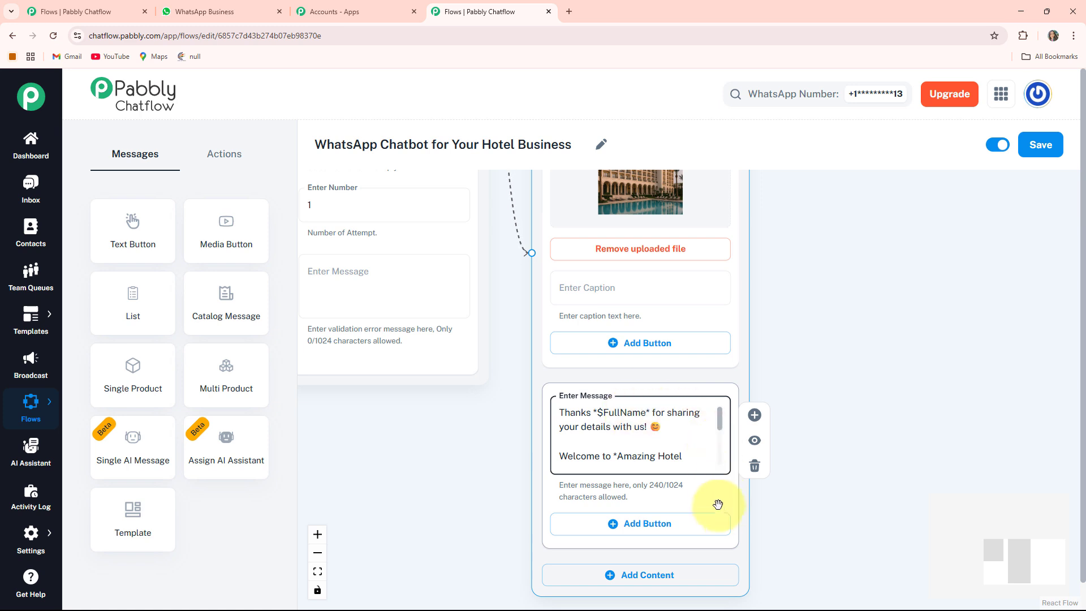
{"action": "left_click_drag", "start_coordinate": [802, 511], "coordinate": [796, 406]}
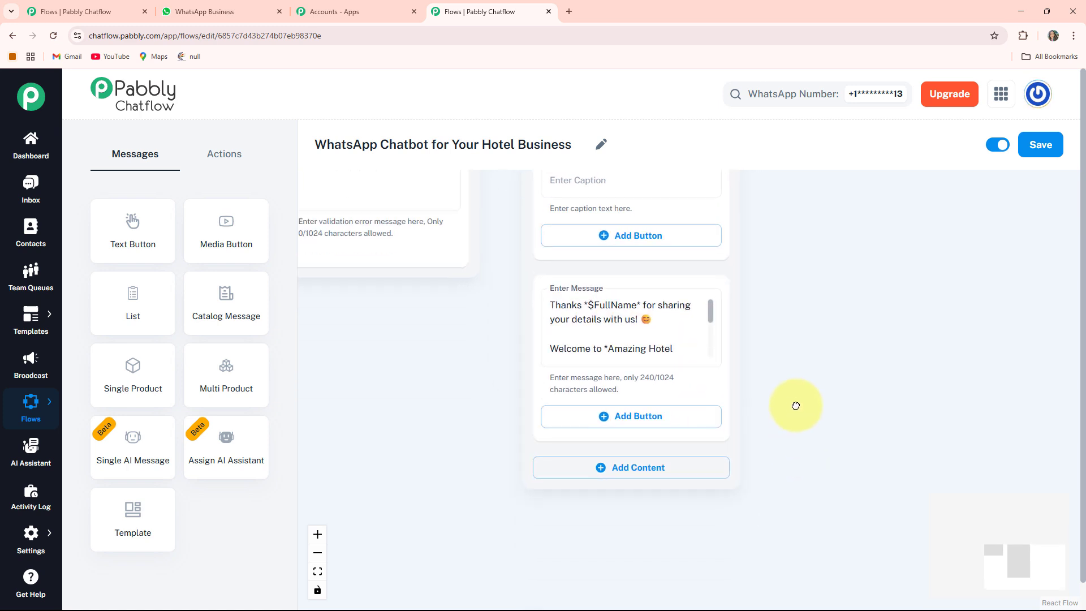
- Add three reply buttons labelled Amenities, Room Types and Cancellation
{"action": "left_click", "coordinate": [637, 418]}
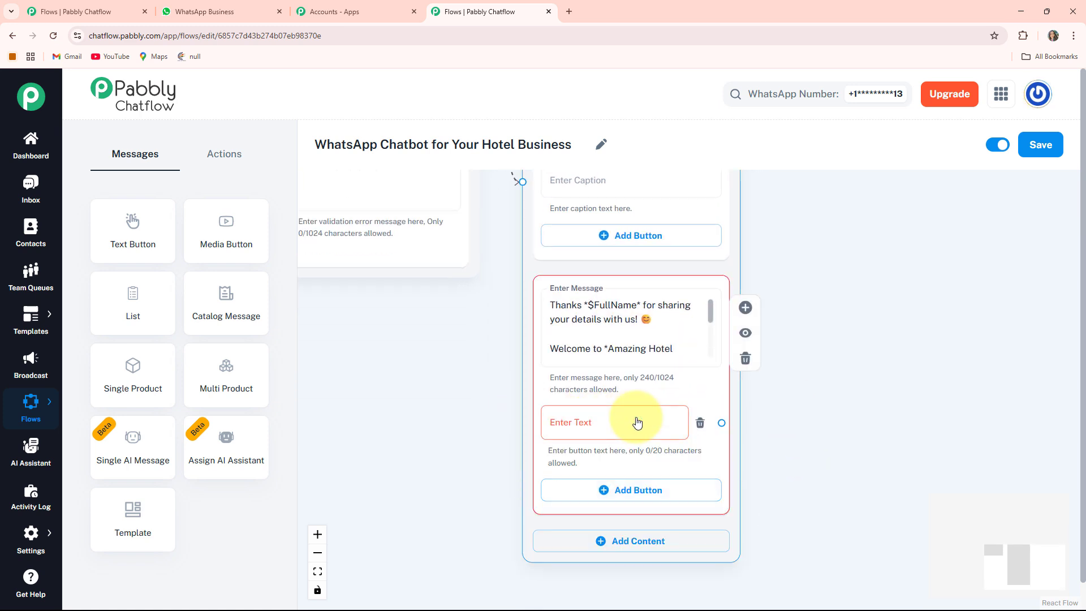
{"action": "left_click", "coordinate": [568, 426]}
{"action": "type", "text": "🤩 Amenities"}
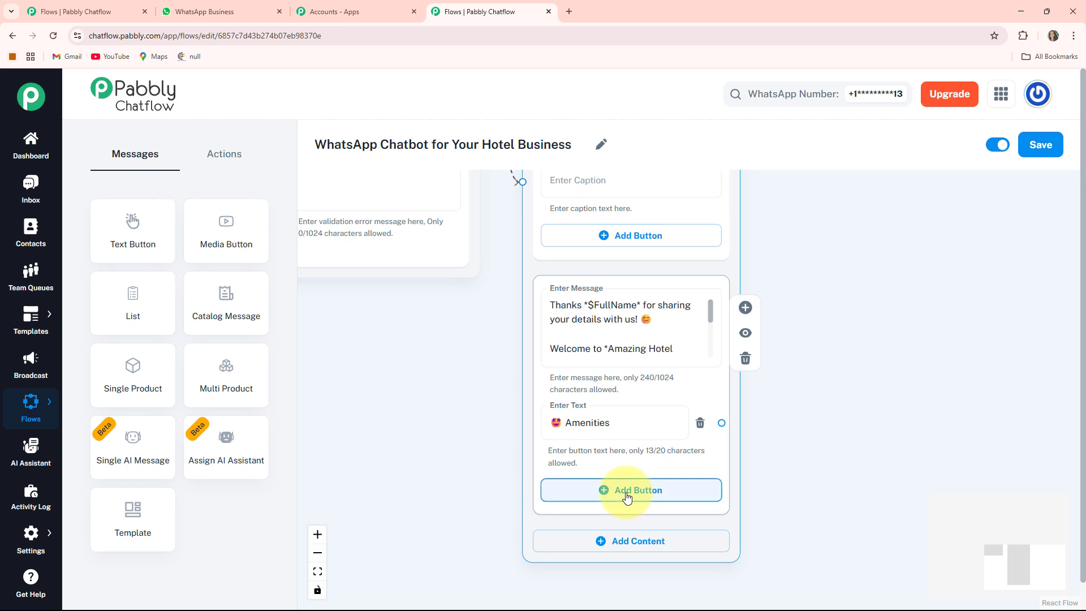
{"action": "left_click", "coordinate": [627, 492]}
{"action": "left_click", "coordinate": [605, 494]}
{"action": "type", "text": "🏨 Room Types"}
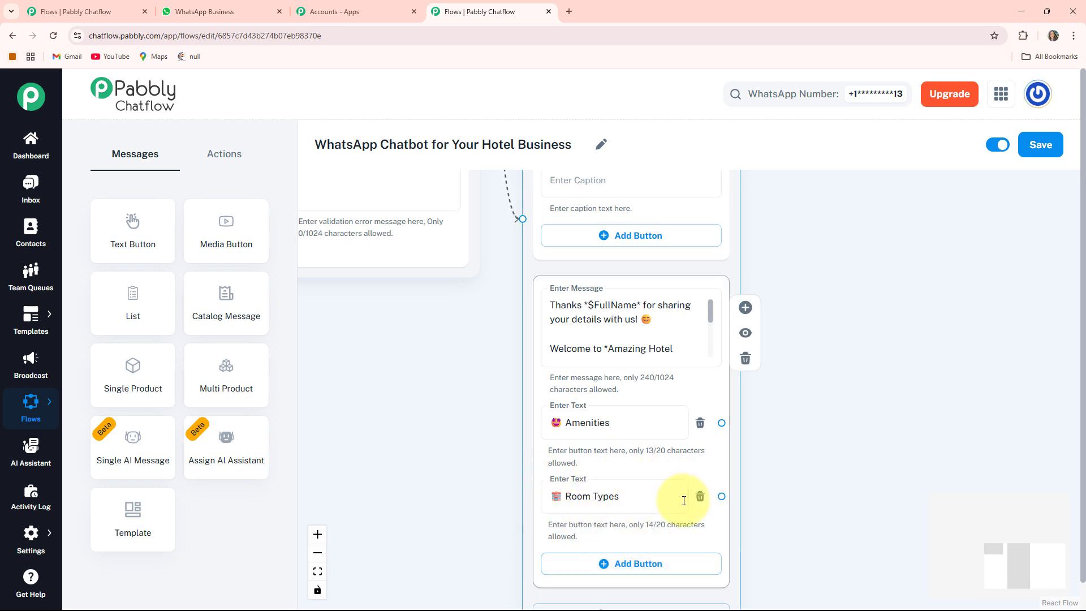
{"action": "scroll", "coordinate": [678, 492], "scroll_direction": "down", "scroll_amount": 3}
{"action": "left_click", "coordinate": [579, 486]}
{"action": "left_click", "coordinate": [638, 491]}
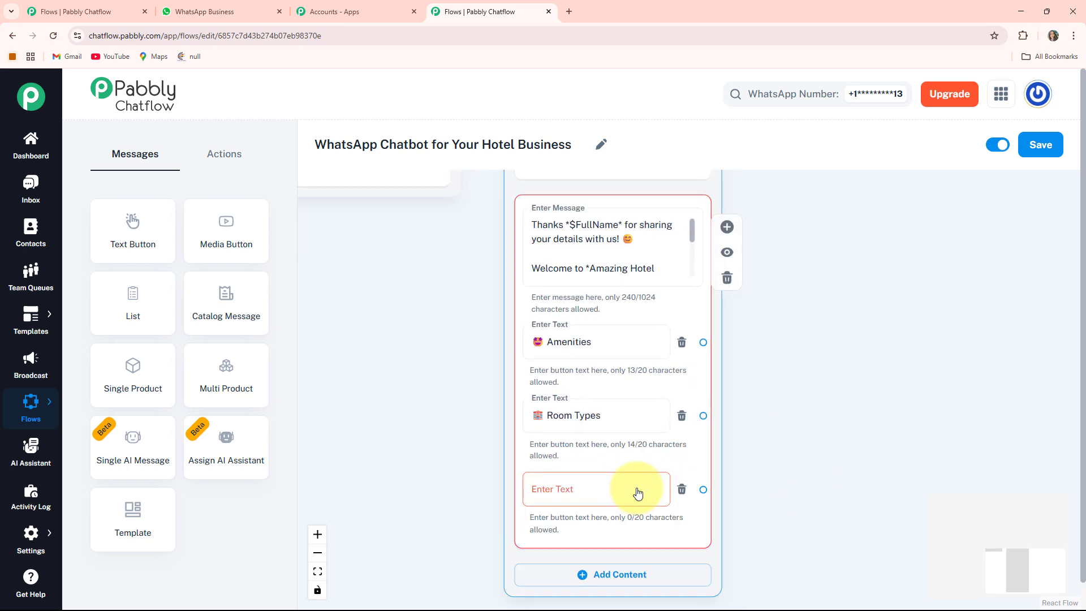
{"action": "type", "text": "📝 Cancellation"}
{"action": "scroll", "coordinate": [577, 410], "scroll_direction": "down", "scroll_amount": 4}
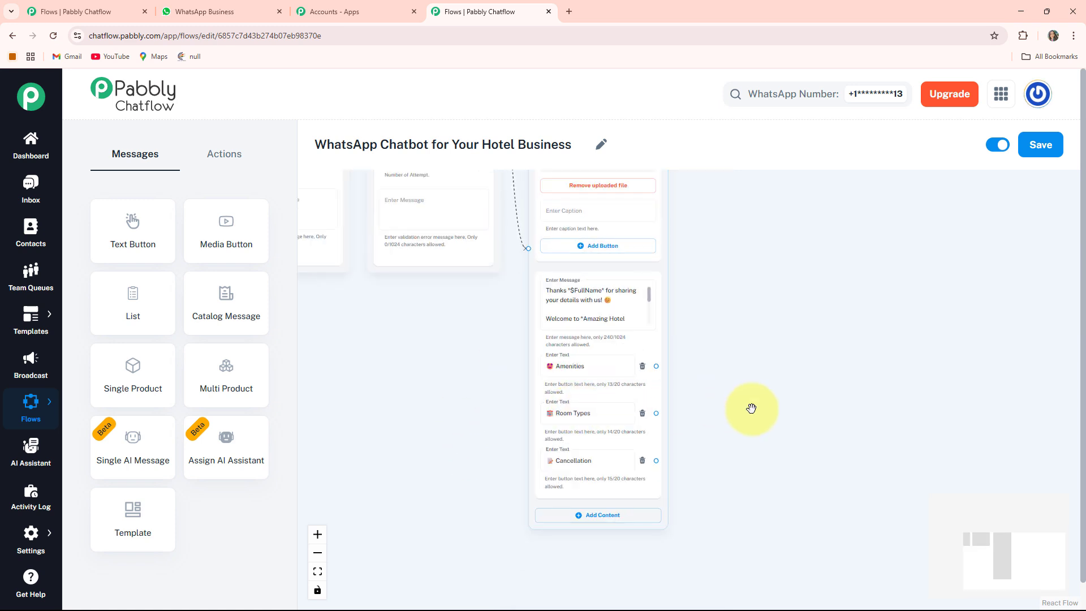
{"action": "left_click_drag", "start_coordinate": [751, 407], "coordinate": [621, 402]}
{"action": "scroll", "coordinate": [440, 372], "scroll_direction": "up", "scroll_amount": 3}
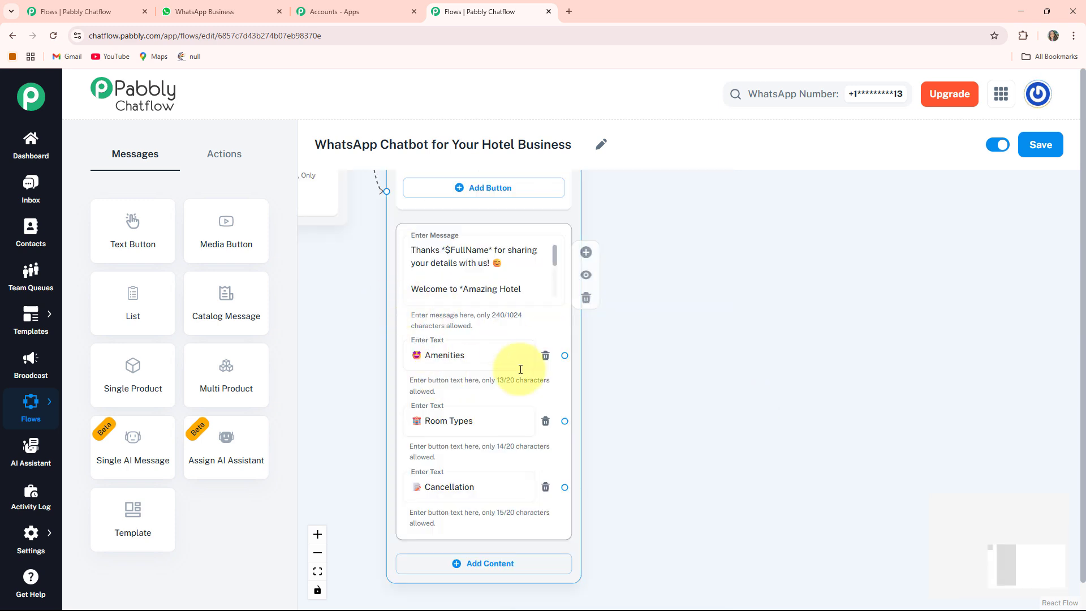
- Start a new branch from the Amenities button
{"action": "left_click", "coordinate": [670, 396]}
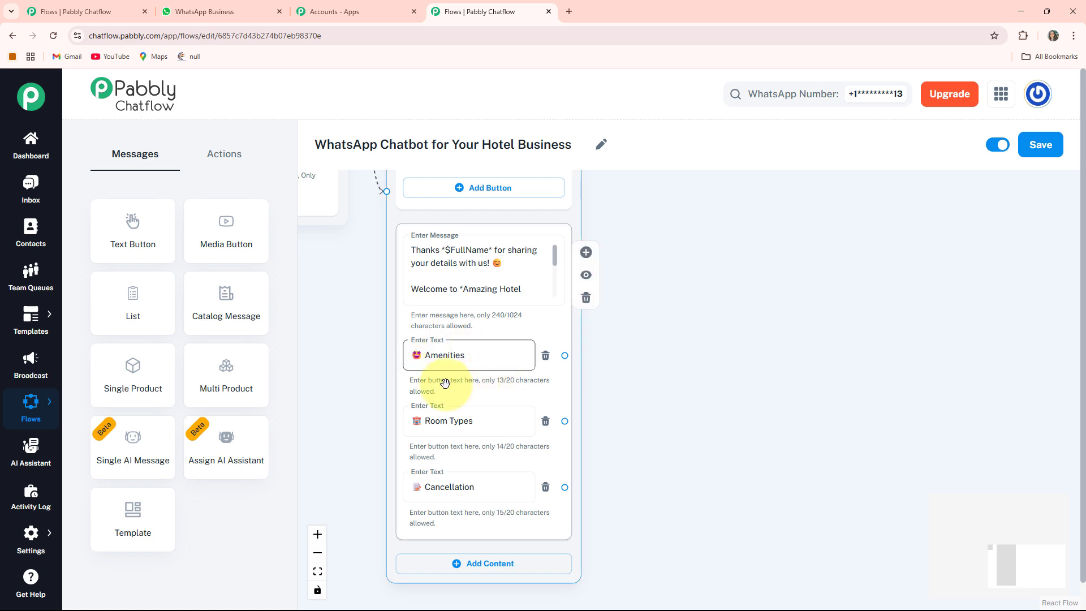
{"action": "left_click_drag", "start_coordinate": [662, 392], "coordinate": [620, 392]}
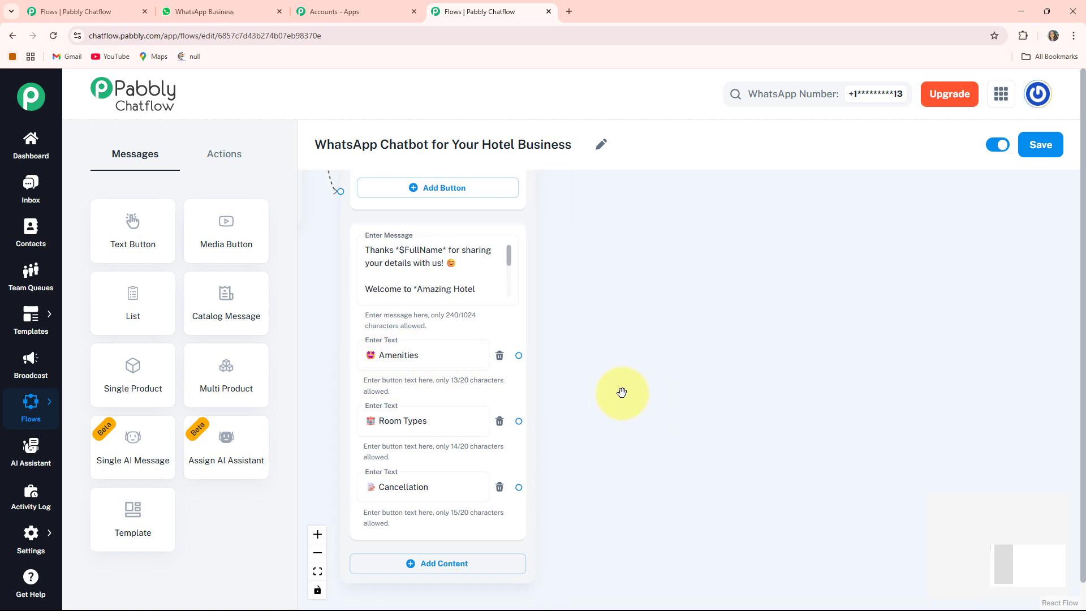
{"action": "left_click_drag", "start_coordinate": [519, 356], "coordinate": [635, 250]}
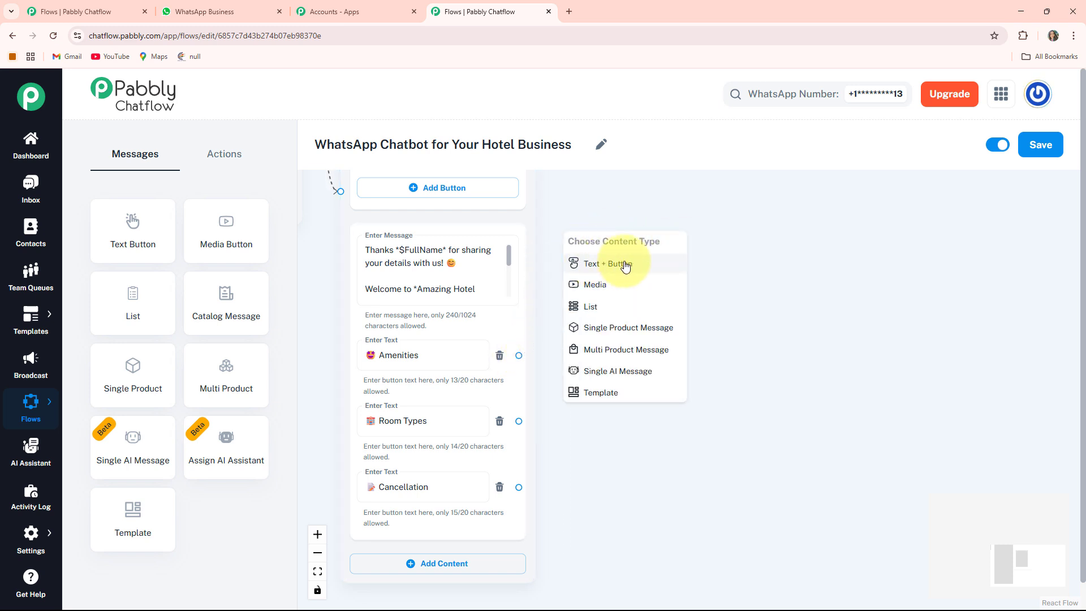
- Create a Text message off the Amenities button ending 'Your comfort and relaxation are our top priority!'
{"action": "left_click", "coordinate": [625, 264]}
{"action": "left_click_drag", "start_coordinate": [626, 257], "coordinate": [687, 198]}
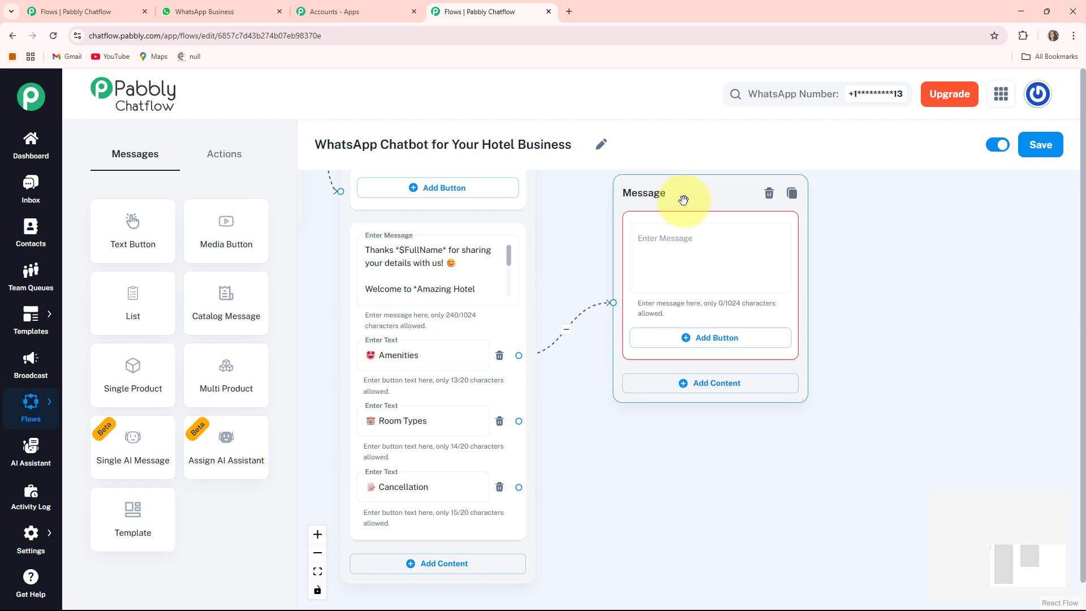
{"action": "left_click_drag", "start_coordinate": [865, 359], "coordinate": [791, 387]}
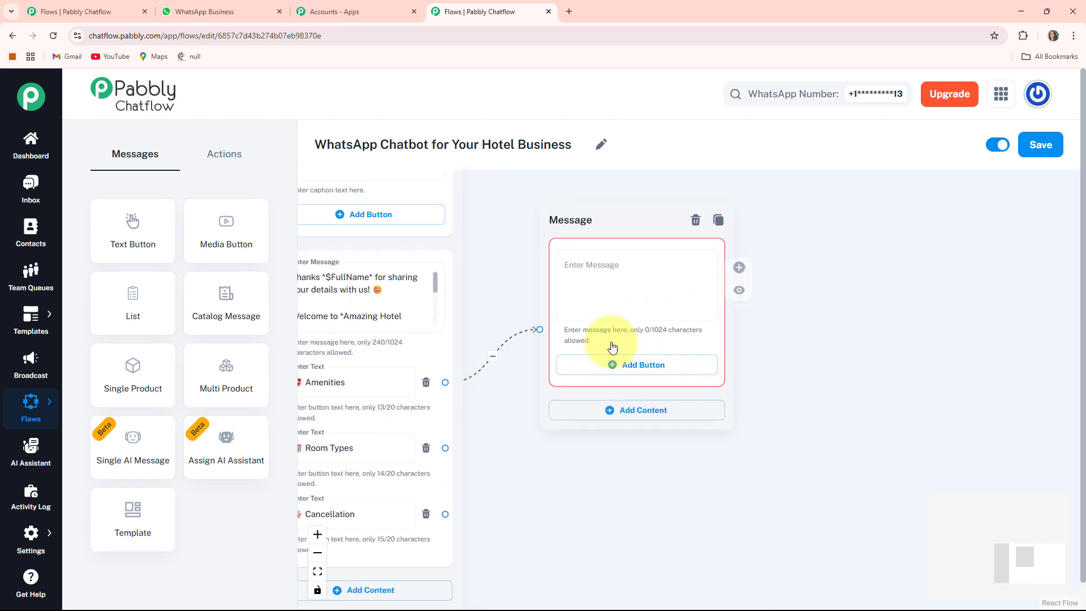
{"action": "left_click", "coordinate": [619, 308]}
{"action": "key", "text": "ctrl+v"}
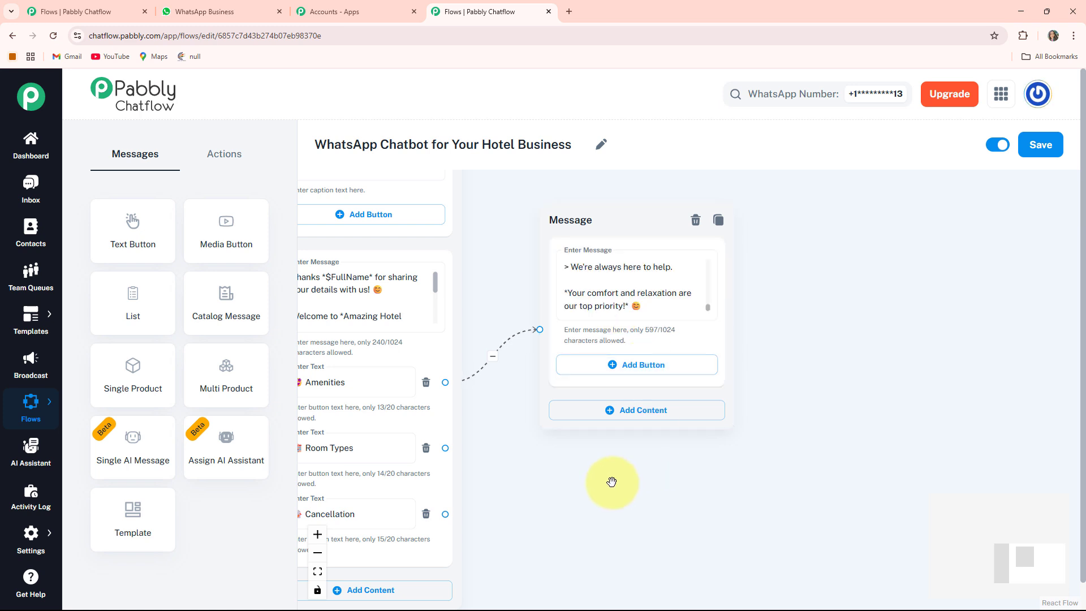
{"action": "left_click_drag", "start_coordinate": [611, 478], "coordinate": [718, 431]}
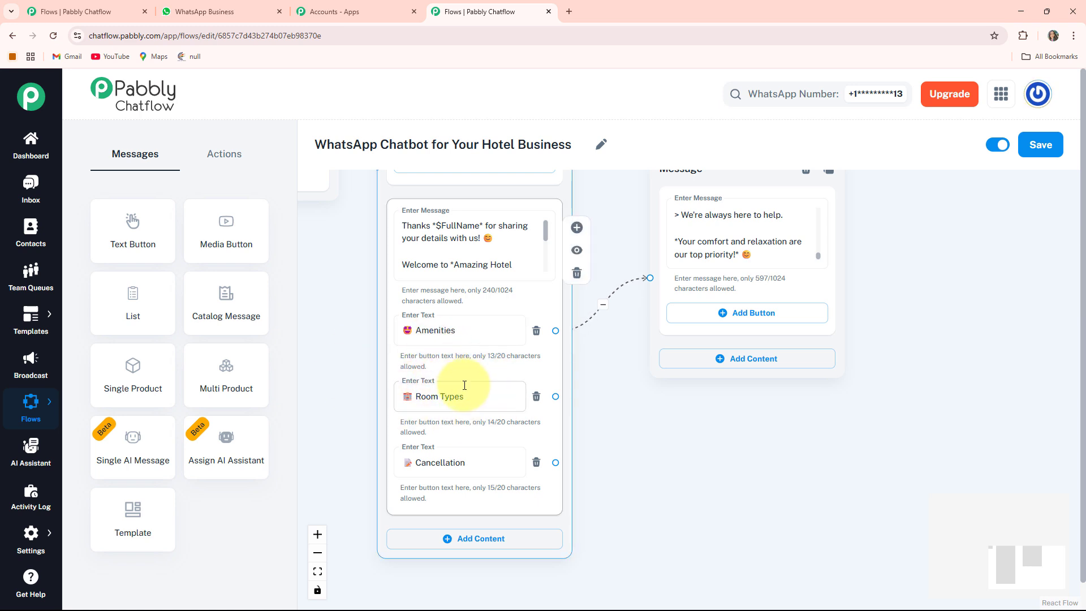
{"action": "left_click_drag", "start_coordinate": [670, 419], "coordinate": [628, 402]}
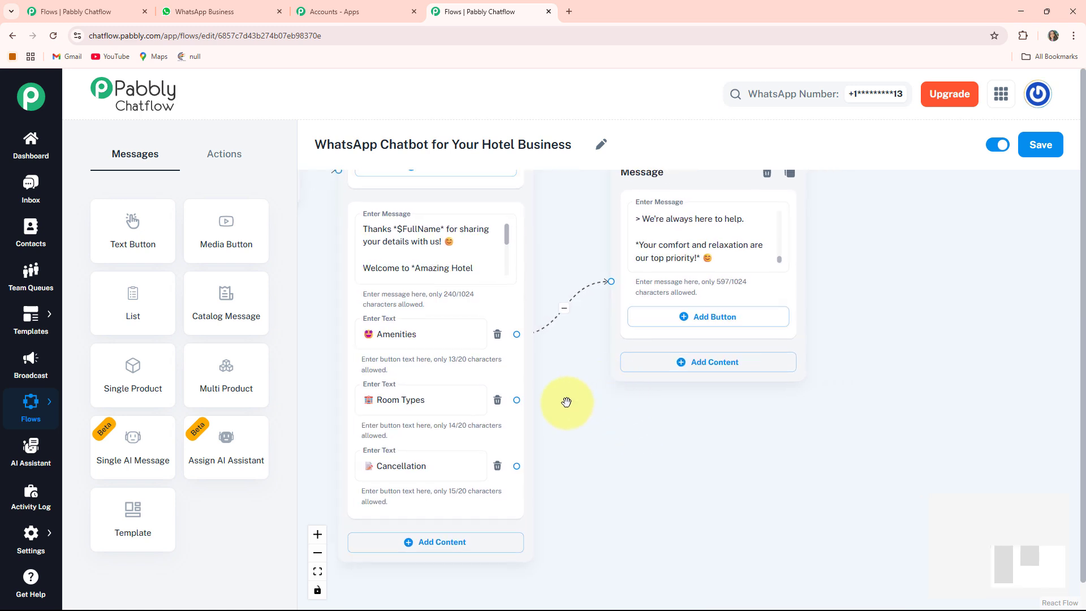
{"action": "left_click", "coordinate": [517, 402]}
- Branch a new Text + Button message node off the Room Types button
{"action": "left_click_drag", "start_coordinate": [514, 399], "coordinate": [646, 406]}
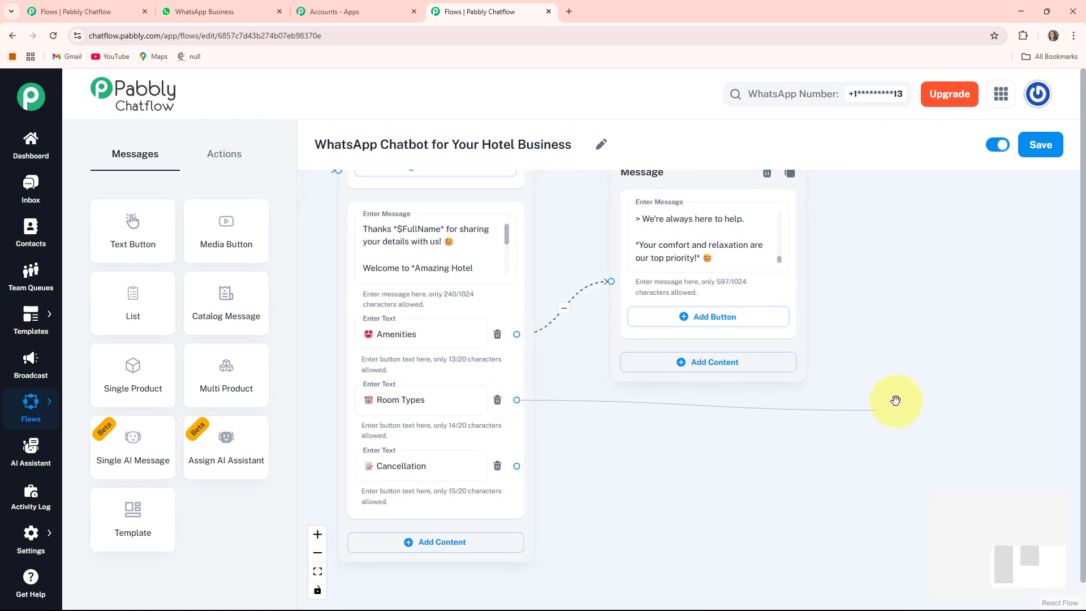
{"action": "left_click_drag", "start_coordinate": [913, 392], "coordinate": [910, 396]}
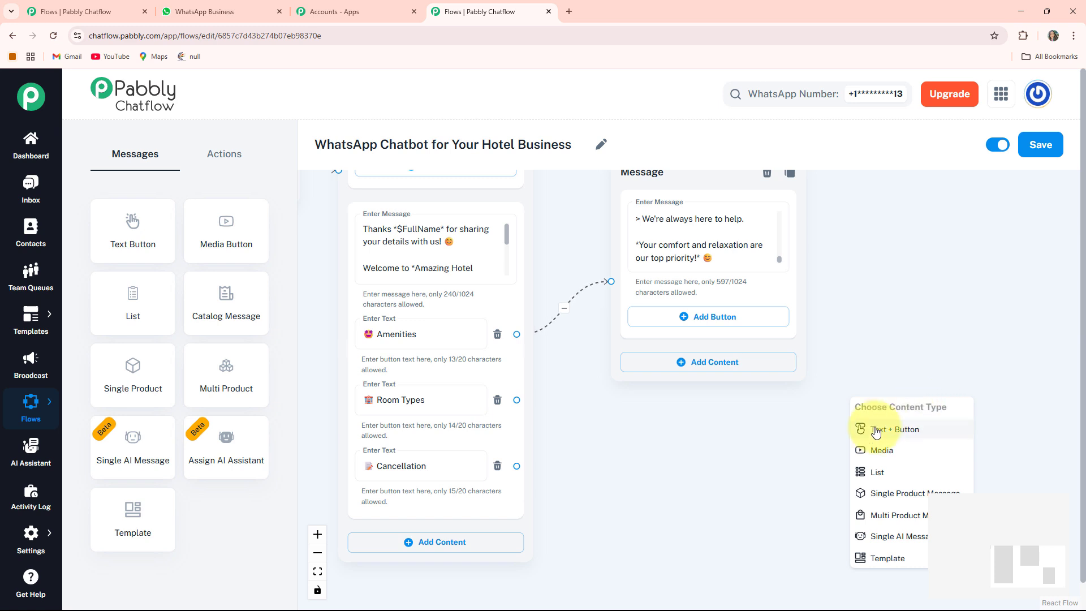
{"action": "left_click", "coordinate": [901, 431]}
{"action": "left_click_drag", "start_coordinate": [894, 397], "coordinate": [878, 305]}
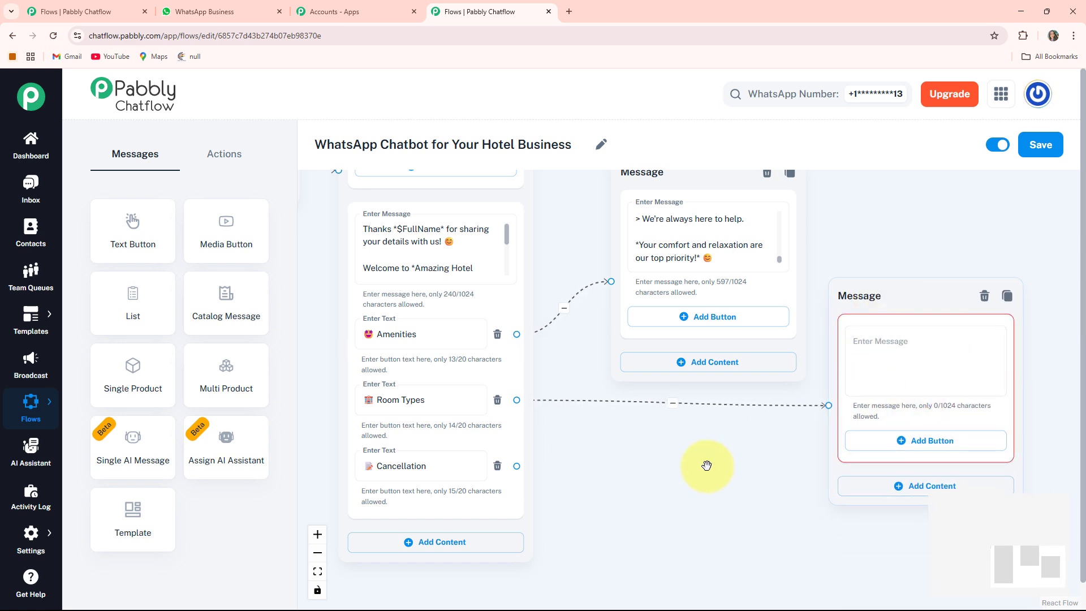
{"action": "left_click_drag", "start_coordinate": [703, 461], "coordinate": [617, 465]}
{"action": "left_click_drag", "start_coordinate": [802, 309], "coordinate": [795, 306]}
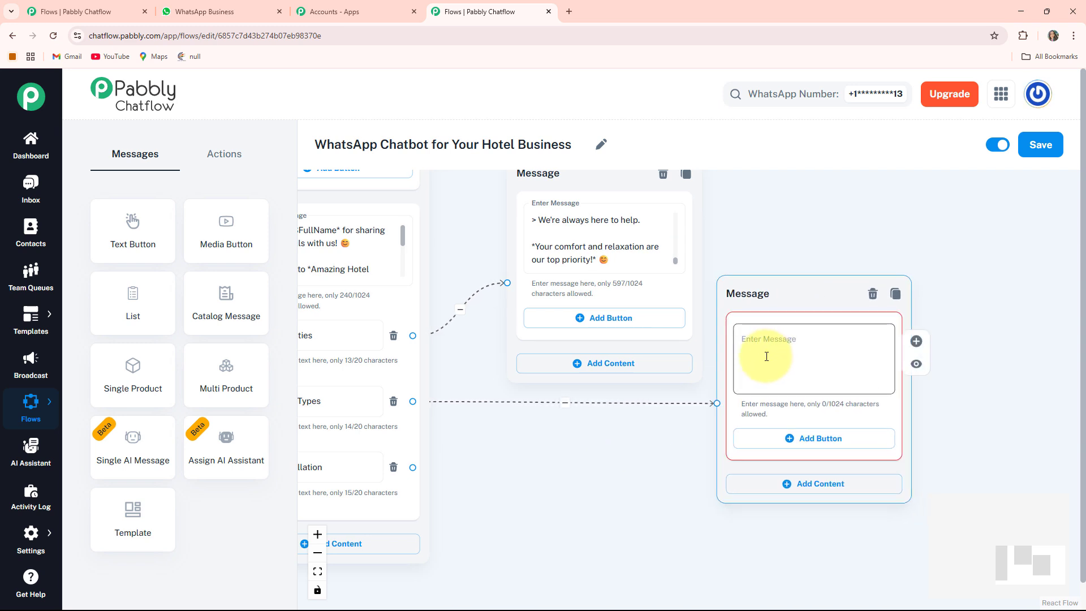
{"action": "left_click_drag", "start_coordinate": [520, 460], "coordinate": [781, 400]}
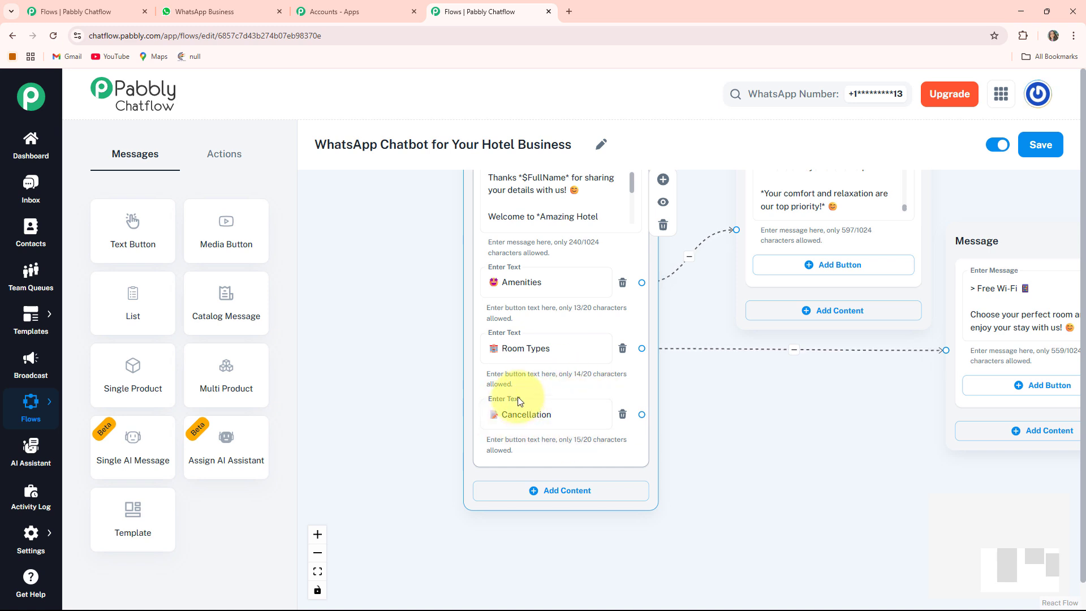
- Branch a Text + Button message off the Cancellation button, then fit the whole flow into view
{"action": "left_click", "coordinate": [643, 415]}
{"action": "left_click_drag", "start_coordinate": [646, 420], "coordinate": [729, 461]}
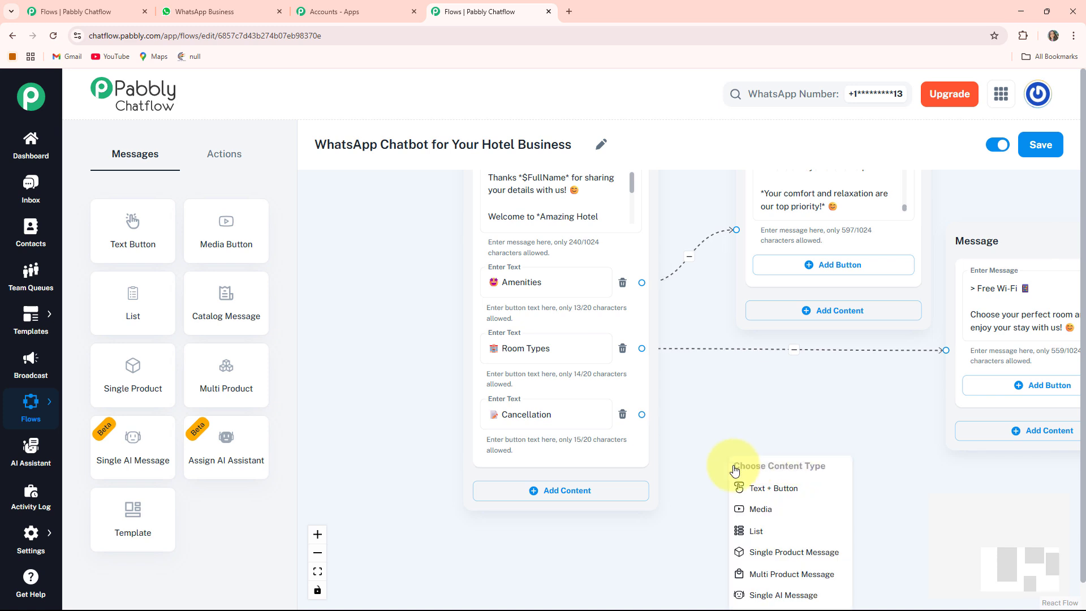
{"action": "left_click", "coordinate": [776, 499]}
{"action": "left_click_drag", "start_coordinate": [788, 476], "coordinate": [783, 424]}
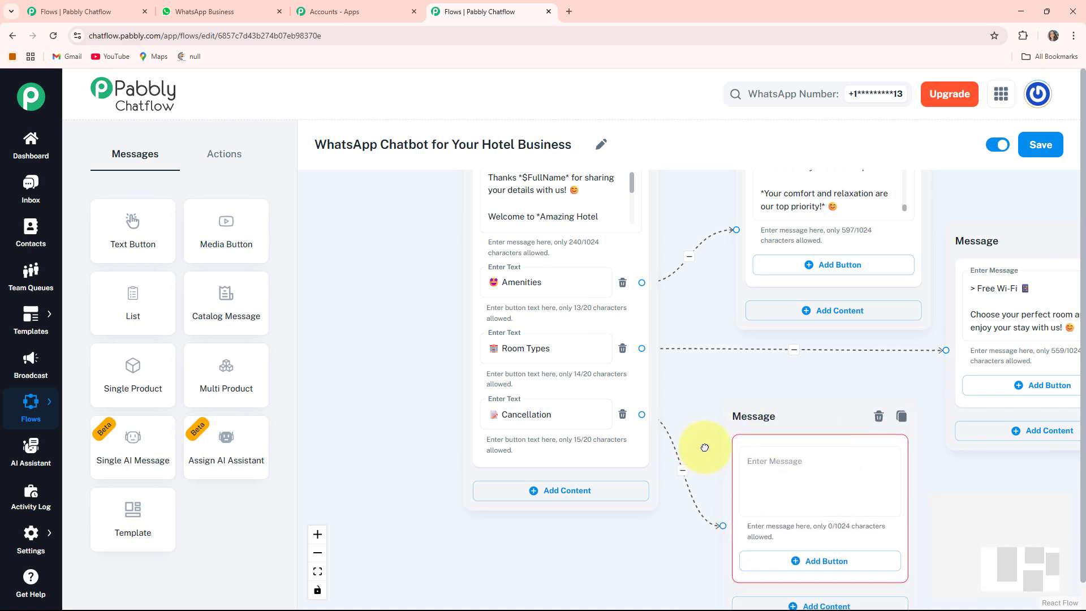
{"action": "left_click_drag", "start_coordinate": [705, 447], "coordinate": [638, 383]}
{"action": "left_click_drag", "start_coordinate": [720, 371], "coordinate": [707, 346]}
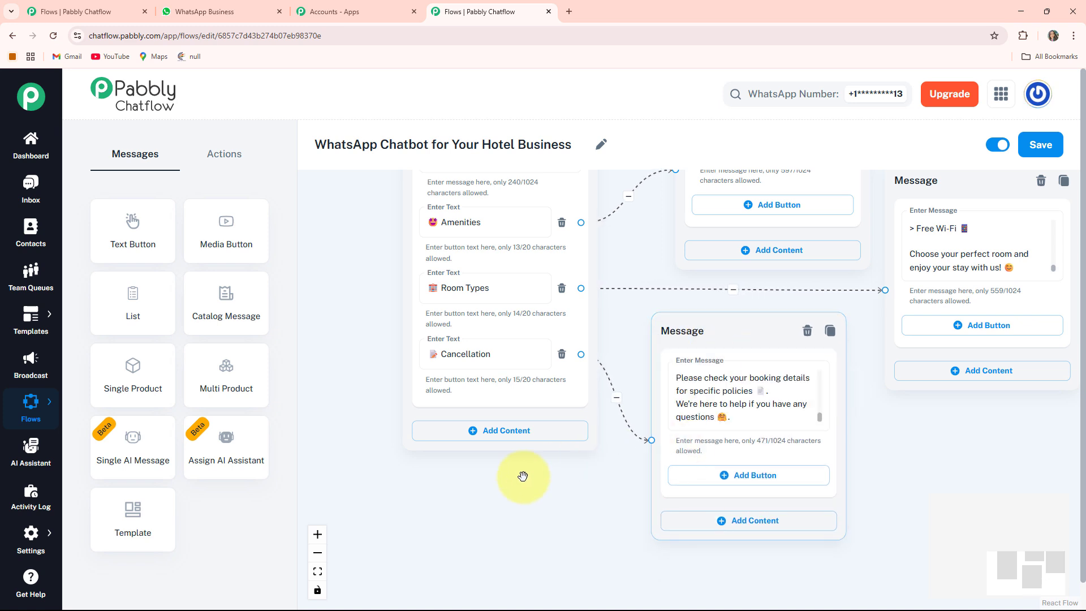
{"action": "left_click", "coordinate": [318, 572]}
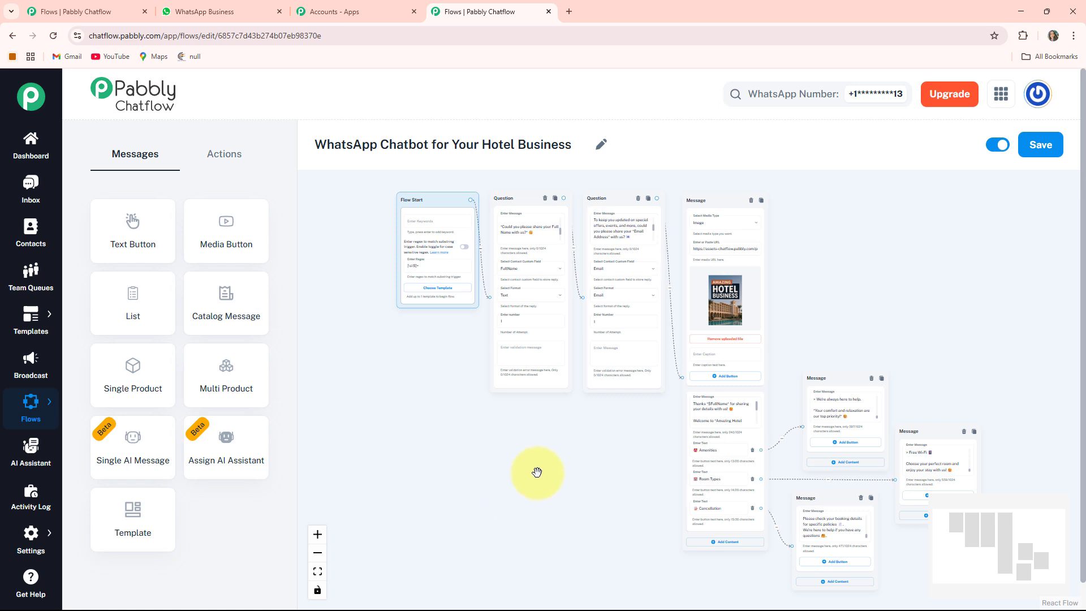
- Save the flow until 'Flow updated successfully' appears, then return to WhatsApp Web's Amazing Hotel chat
{"action": "left_click_drag", "start_coordinate": [537, 472], "coordinate": [503, 471]}
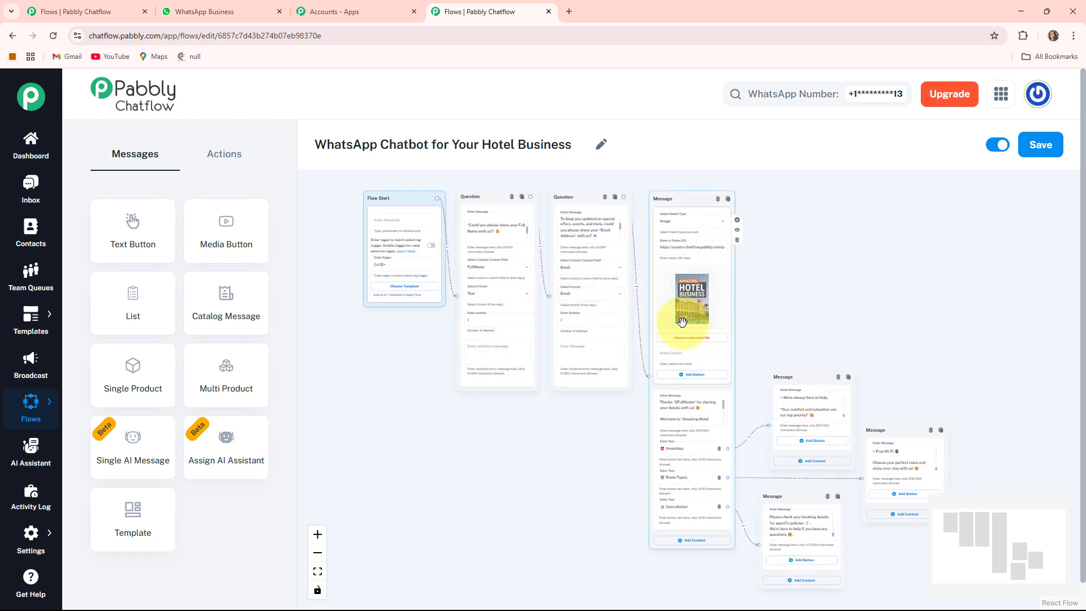
{"action": "left_click", "coordinate": [1039, 148]}
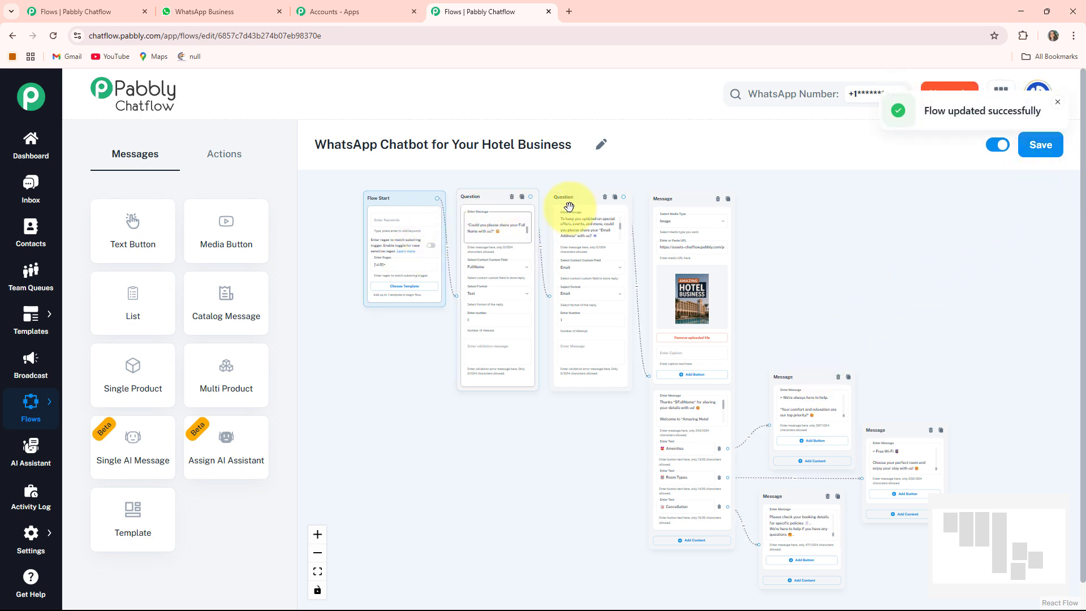
{"action": "left_click", "coordinate": [819, 403]}
{"action": "left_click", "coordinate": [578, 482]}
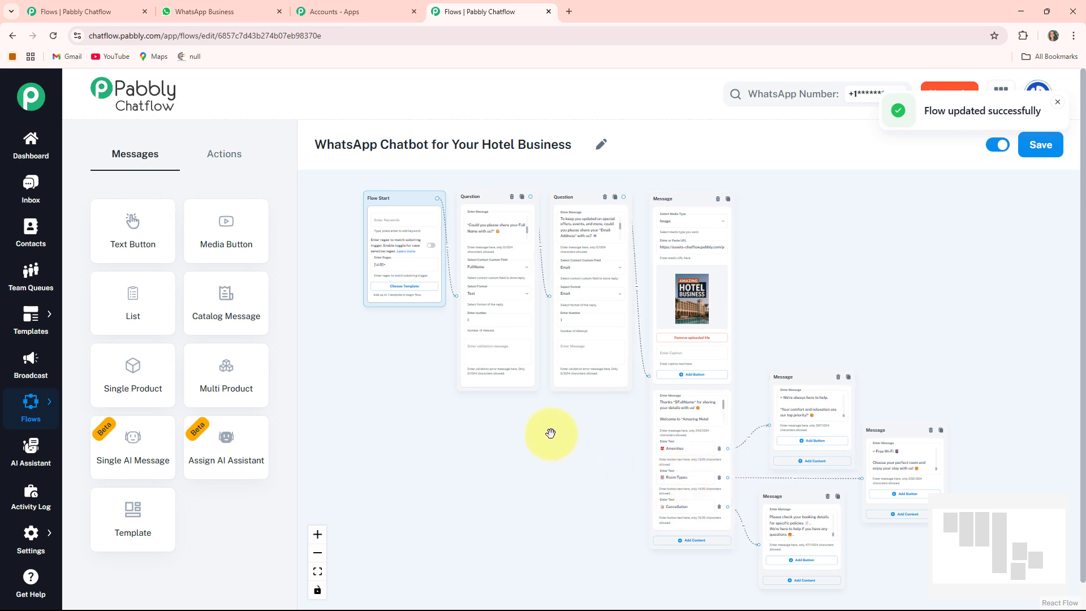
{"action": "left_click", "coordinate": [678, 375]}
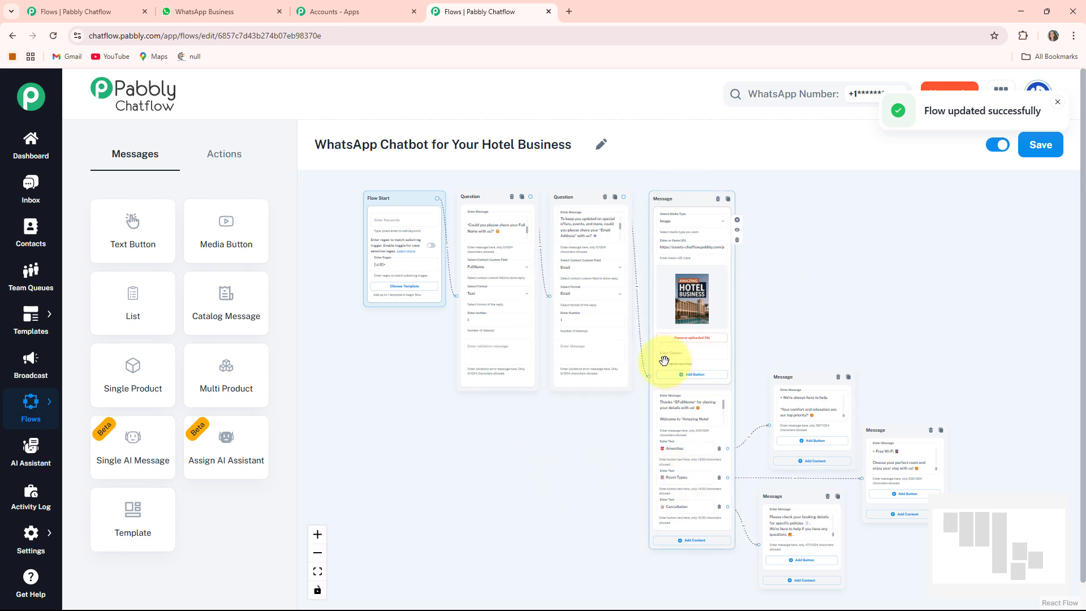
{"action": "left_click", "coordinate": [211, 12]}
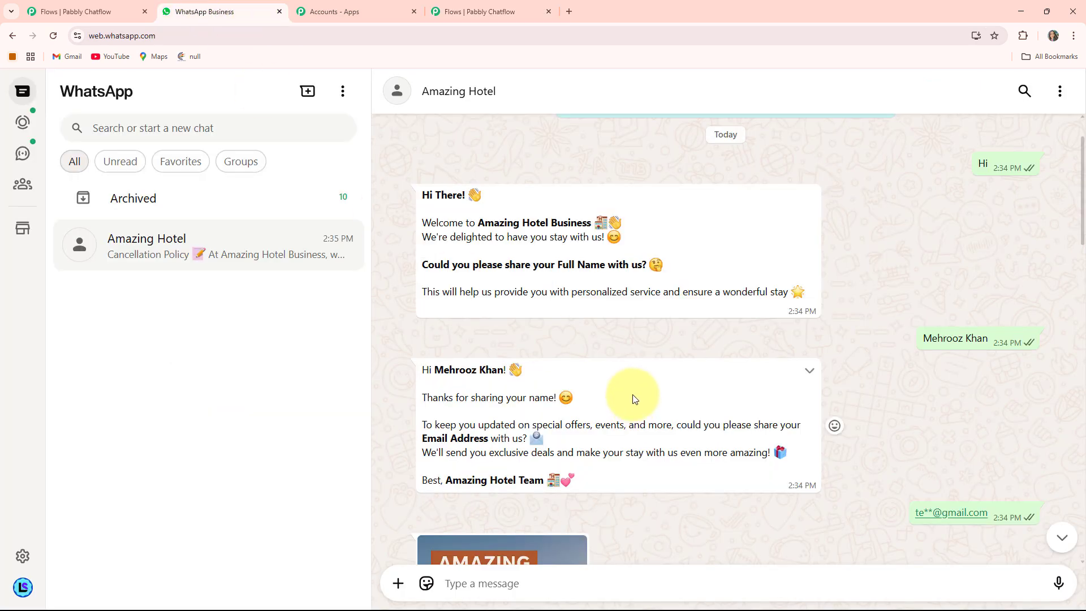
{"action": "scroll", "coordinate": [633, 398], "scroll_direction": "down", "scroll_amount": 10}
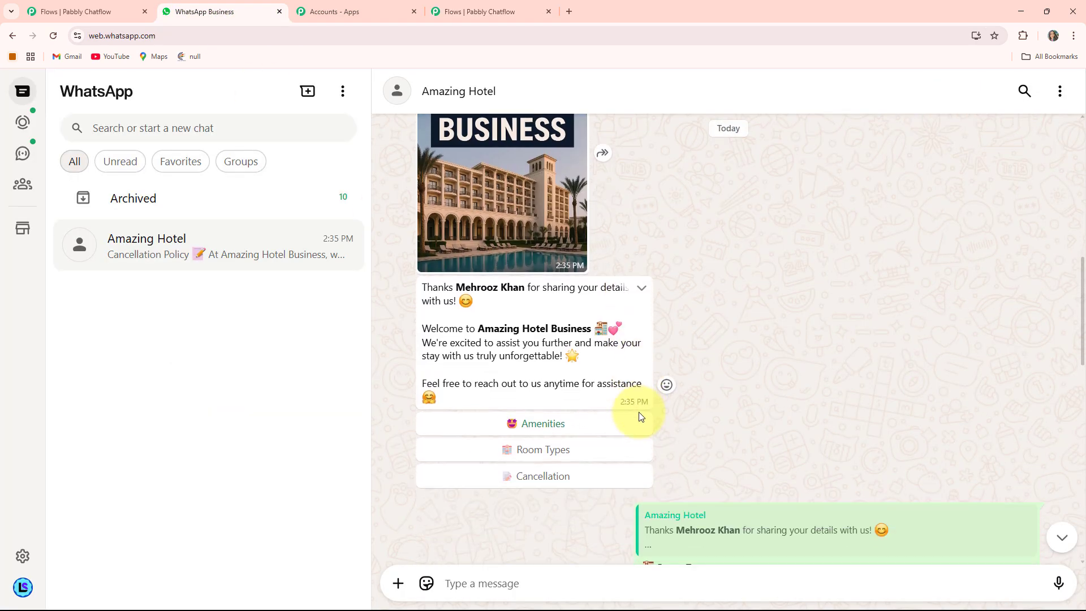
{"action": "scroll", "coordinate": [639, 412], "scroll_direction": "down", "scroll_amount": 7}
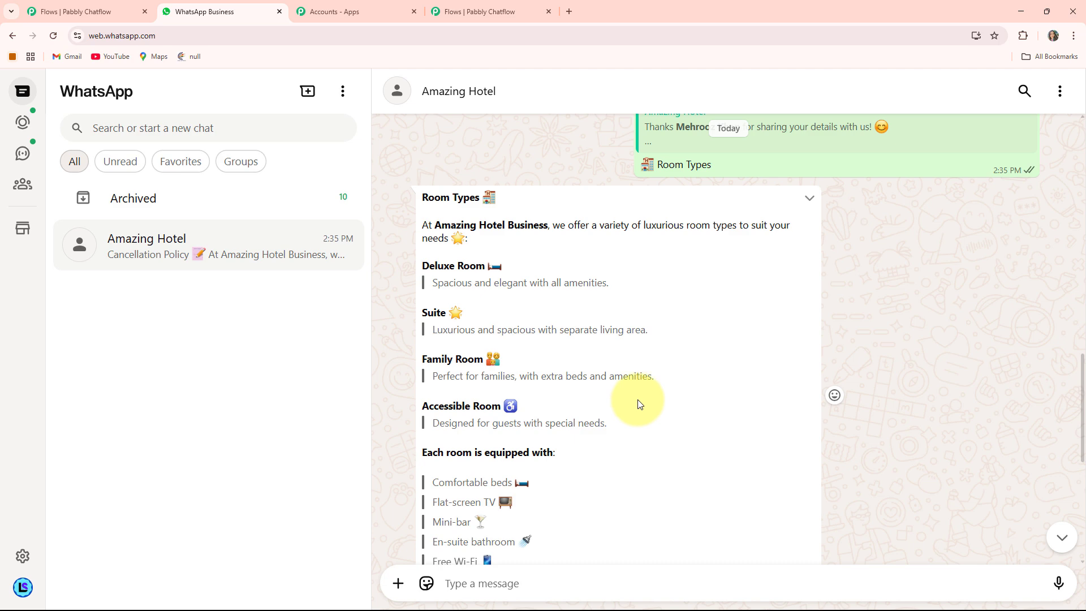
{"action": "scroll", "coordinate": [639, 403], "scroll_direction": "up", "scroll_amount": 5}
{"action": "scroll", "coordinate": [637, 399], "scroll_direction": "up", "scroll_amount": 7}
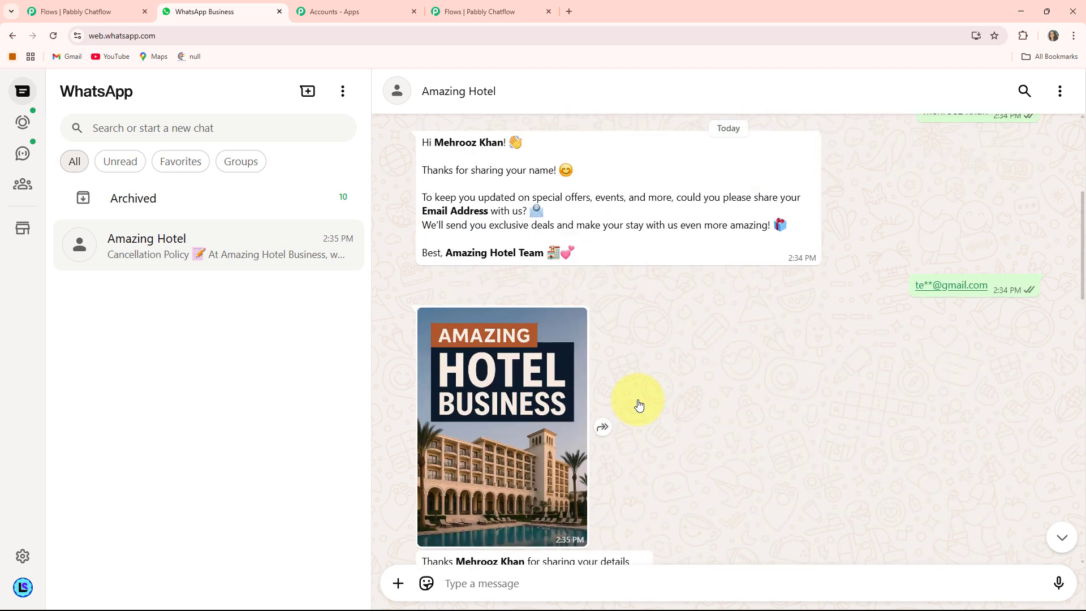
{"action": "scroll", "coordinate": [639, 404], "scroll_direction": "up", "scroll_amount": 3}
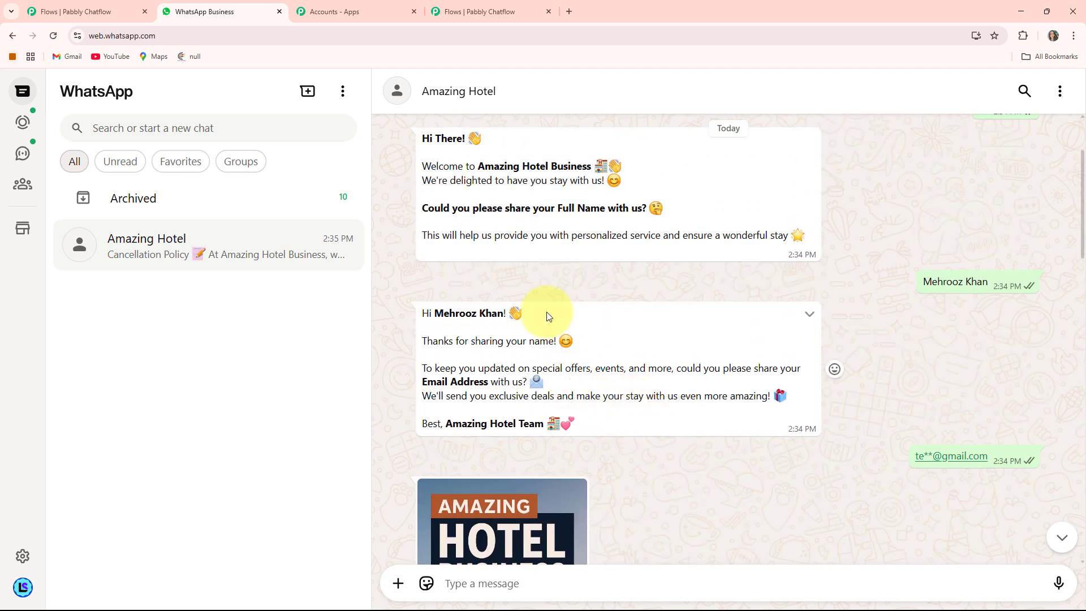